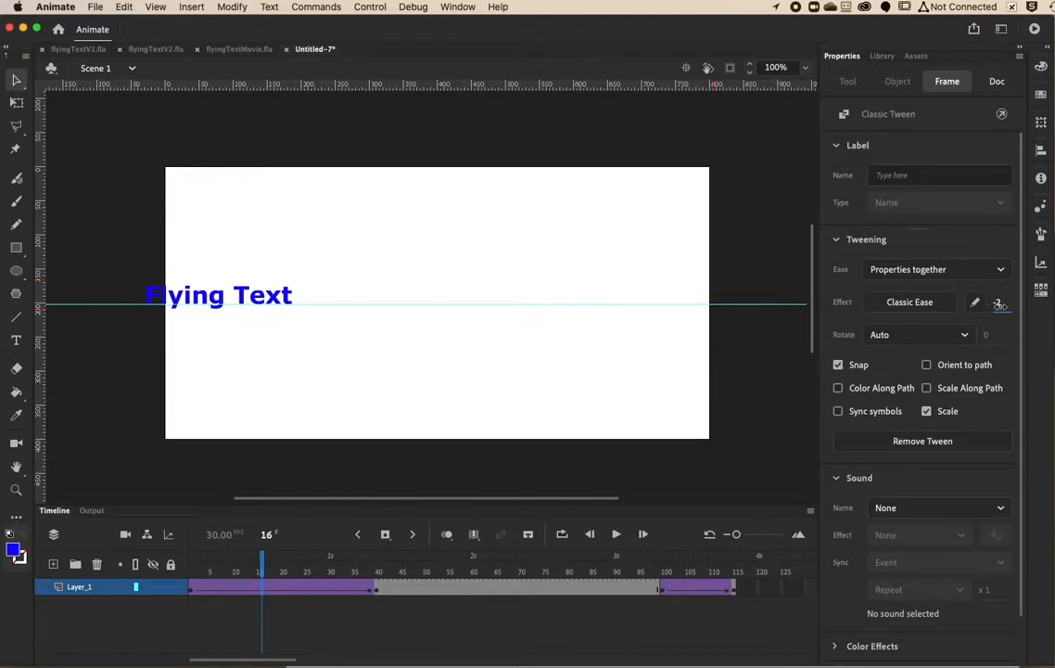
# Set the first classic tween's ease to -5 and draw a custom ease curve that rises steeply and levels off at 100%.
pyautogui.moveTo(995, 304); pyautogui.dragTo(970, 306)
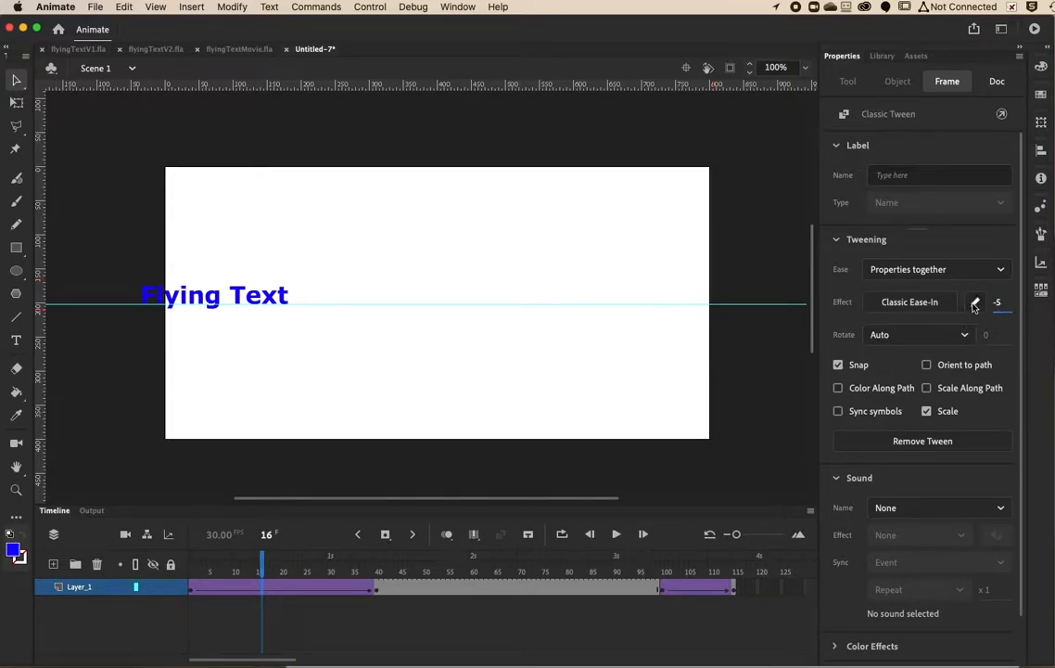
pyautogui.click(976, 306)
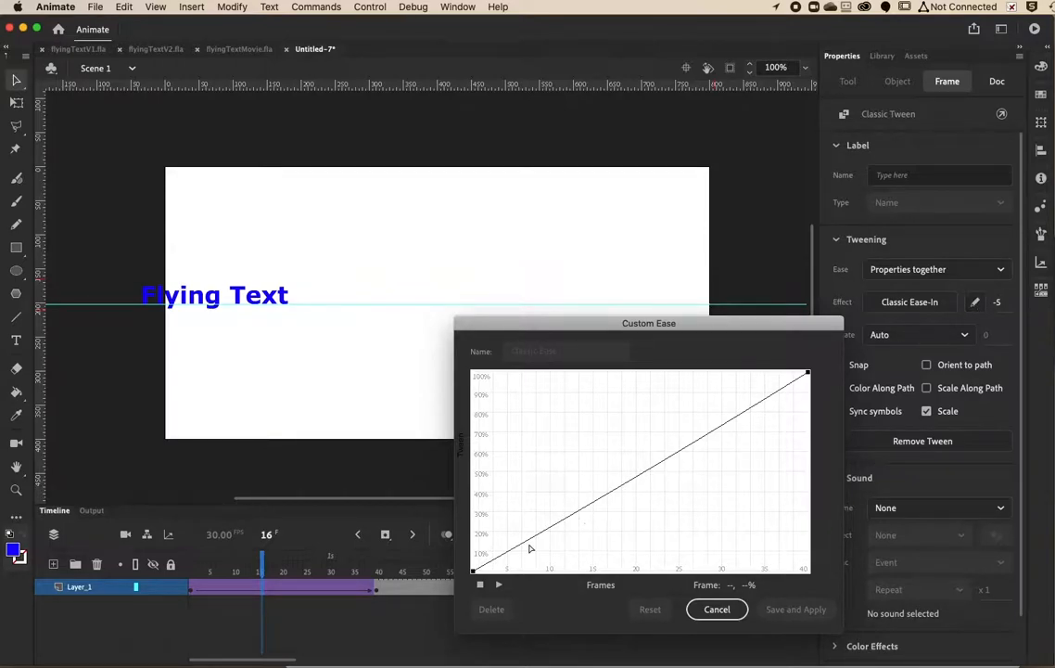
pyautogui.click(475, 573)
pyautogui.moveTo(584, 510); pyautogui.dragTo(473, 405)
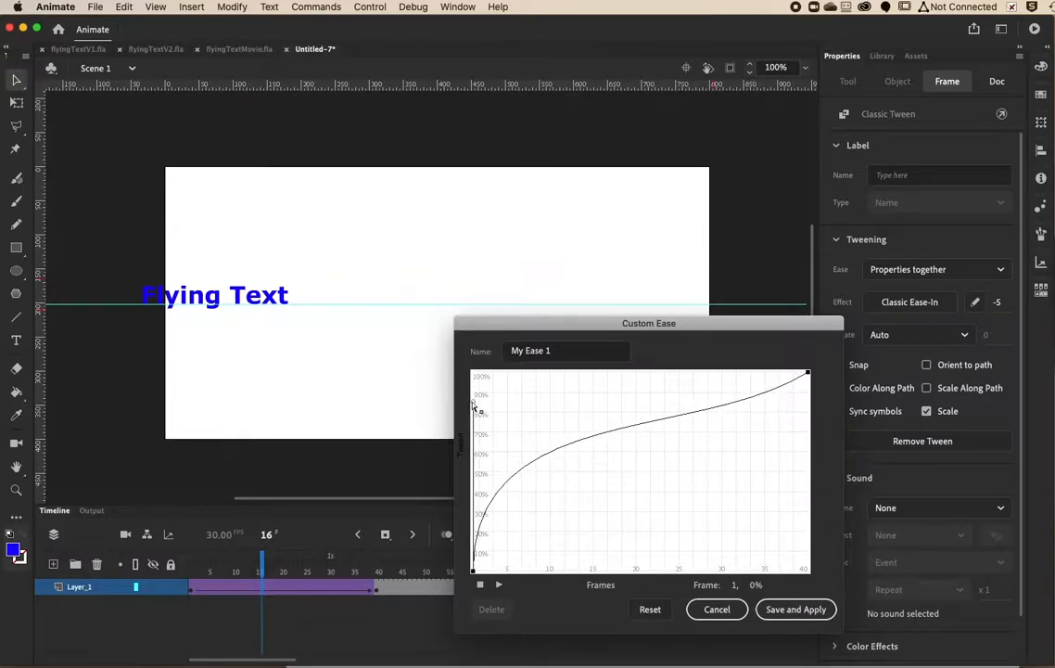
pyautogui.click(808, 372)
pyautogui.moveTo(696, 440); pyautogui.dragTo(655, 378)
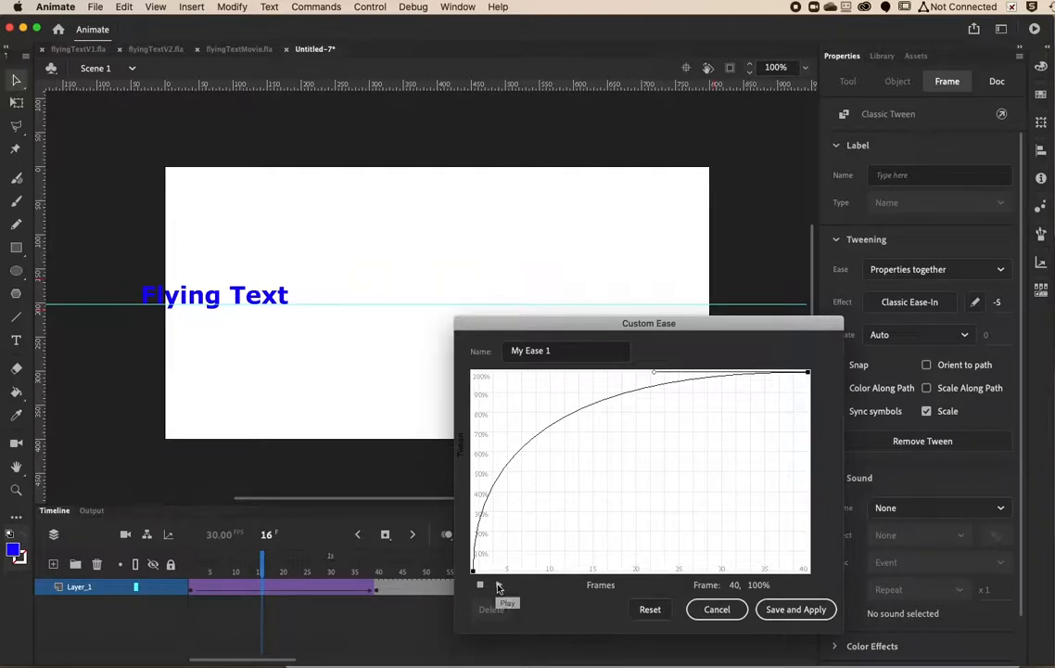
pyautogui.click(499, 587)
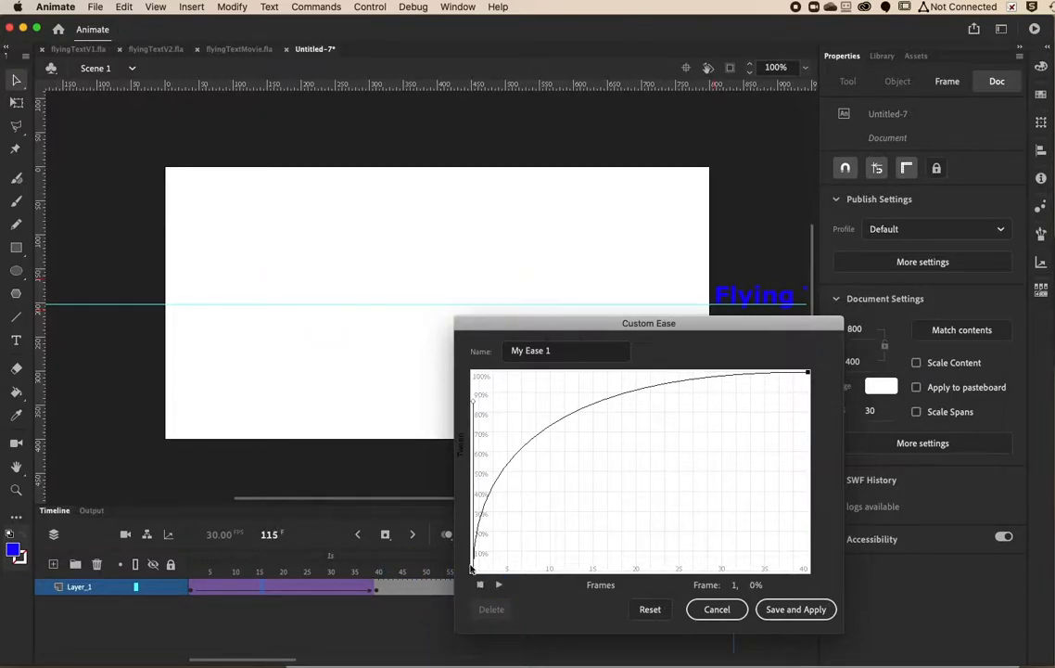
# Try the custom ease as an S-shaped curve and as one with a flat start and steep finish, previewing each.
pyautogui.moveTo(475, 408); pyautogui.dragTo(694, 570)
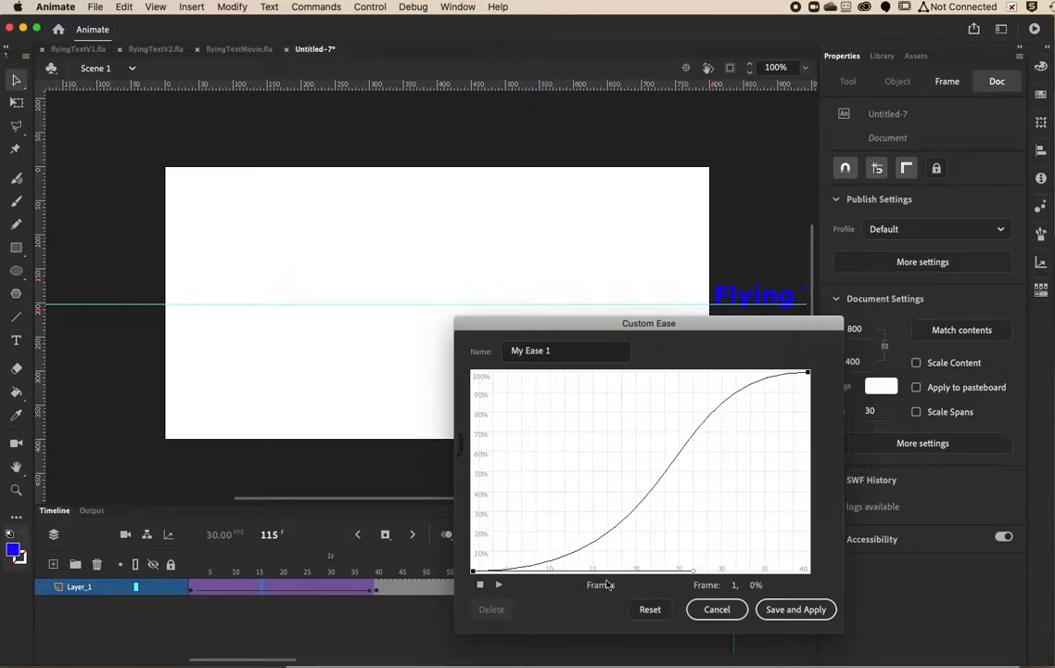
pyautogui.click(500, 586)
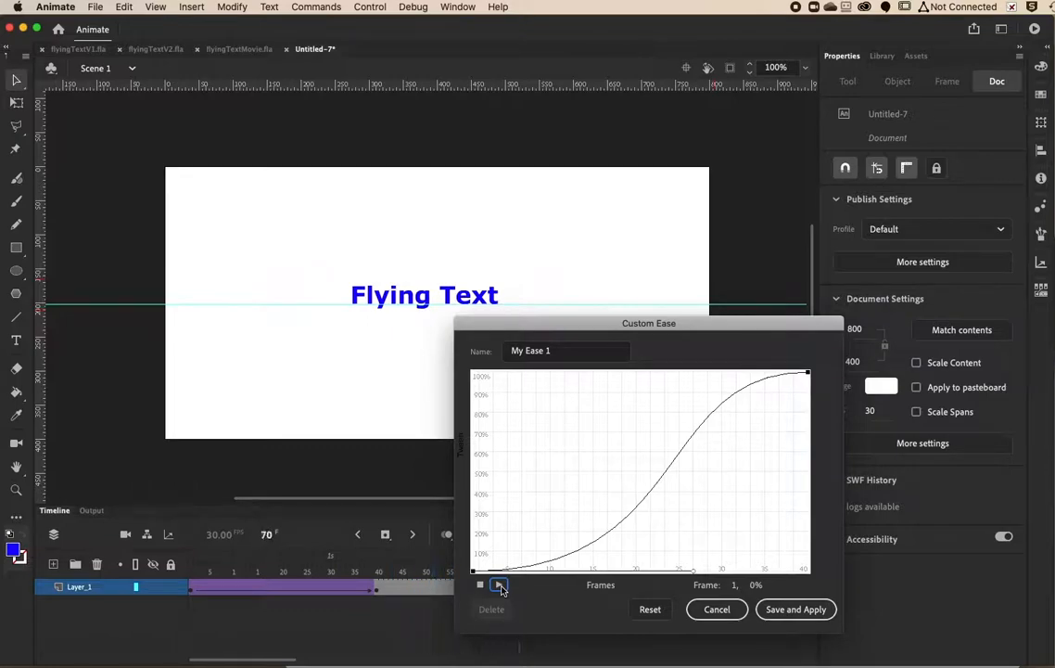
pyautogui.click(808, 371)
pyautogui.moveTo(655, 376); pyautogui.dragTo(808, 525)
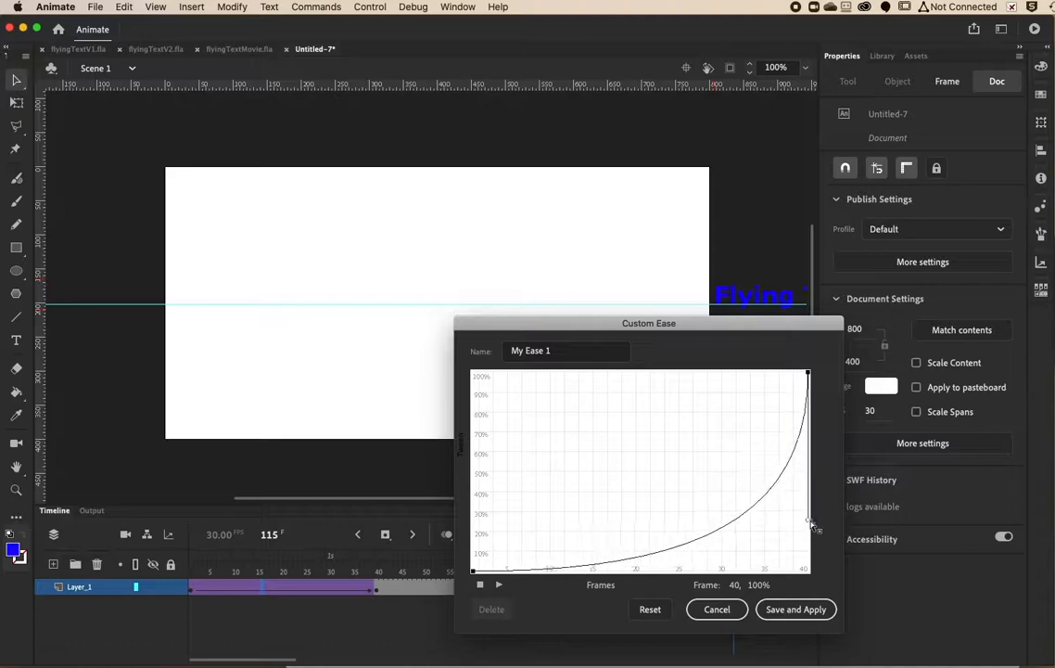
pyautogui.click(498, 586)
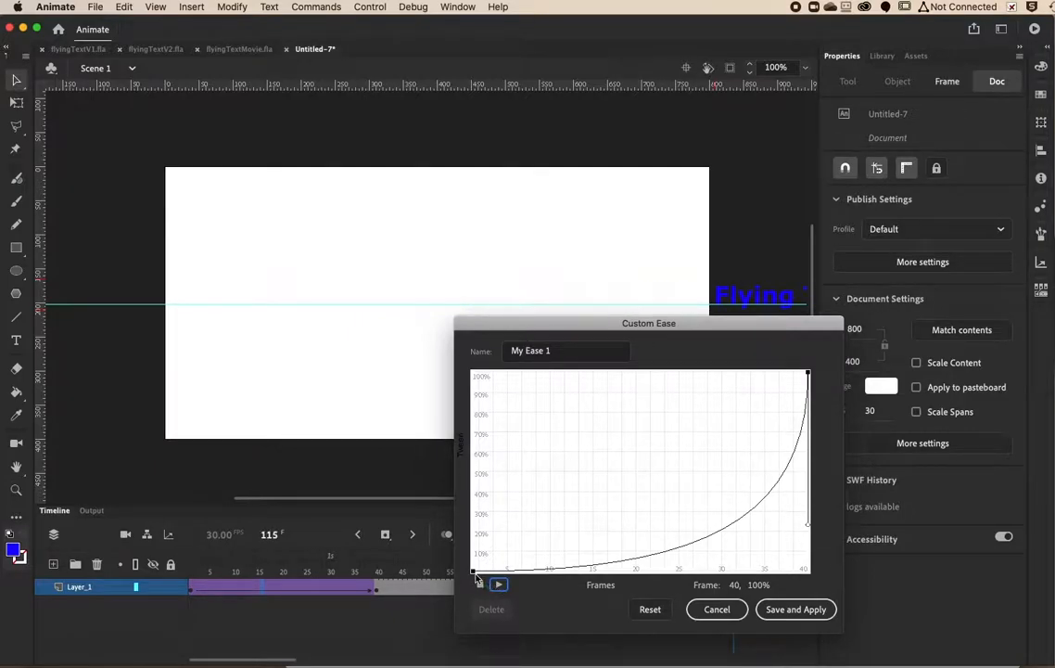
# Reshape the first tween's custom ease curve to rise steeply and flatten out at 100%, preview it, and save and apply it.
pyautogui.click(480, 584)
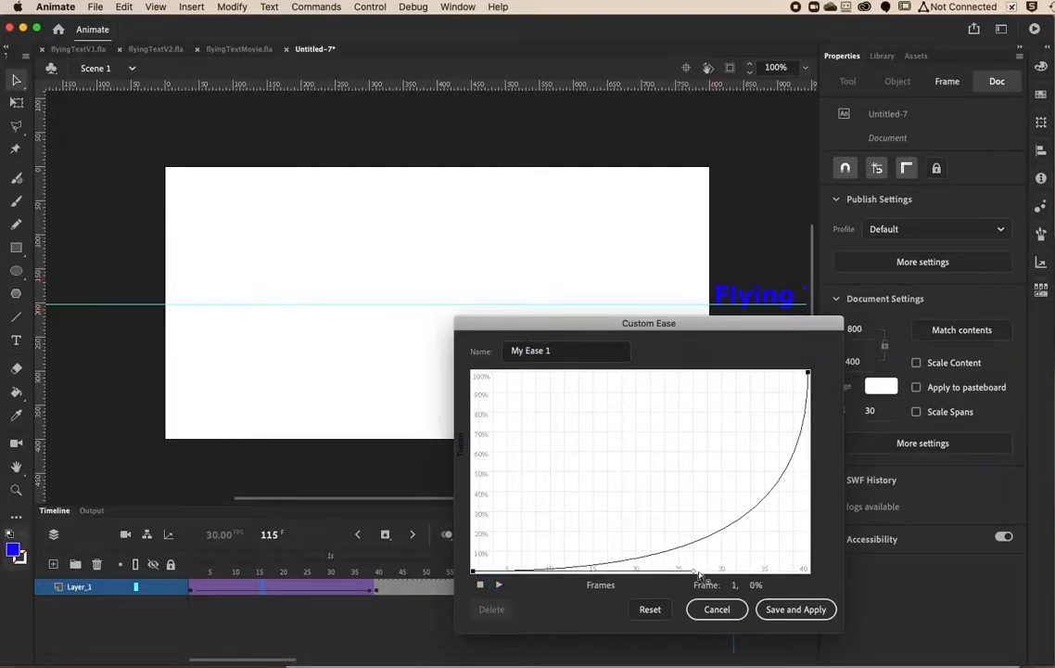
pyautogui.moveTo(687, 569); pyautogui.dragTo(457, 388)
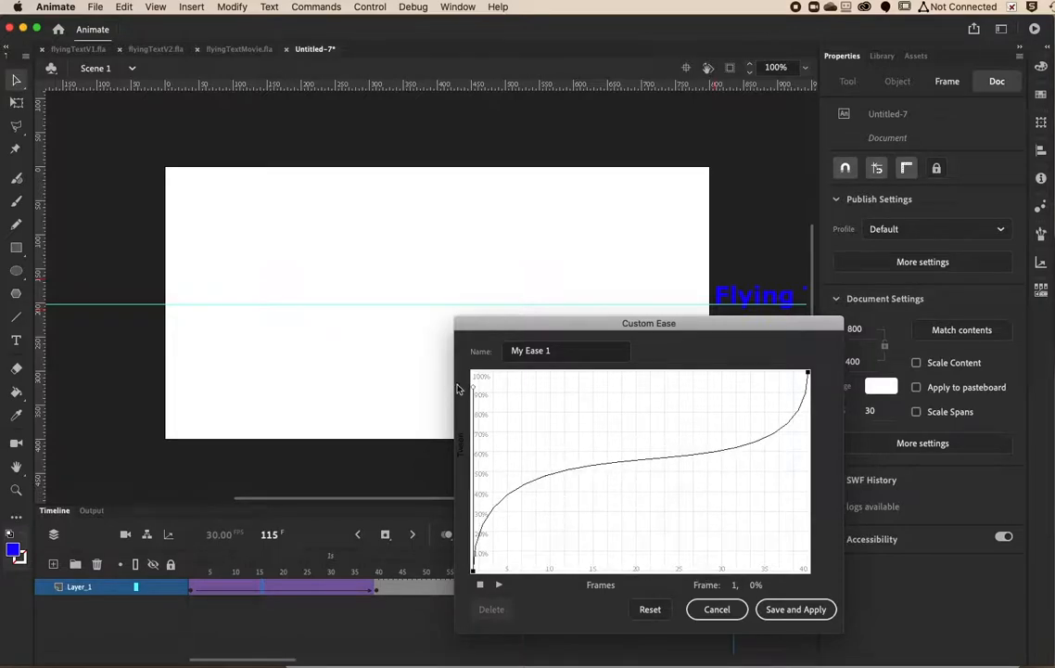
pyautogui.click(808, 373)
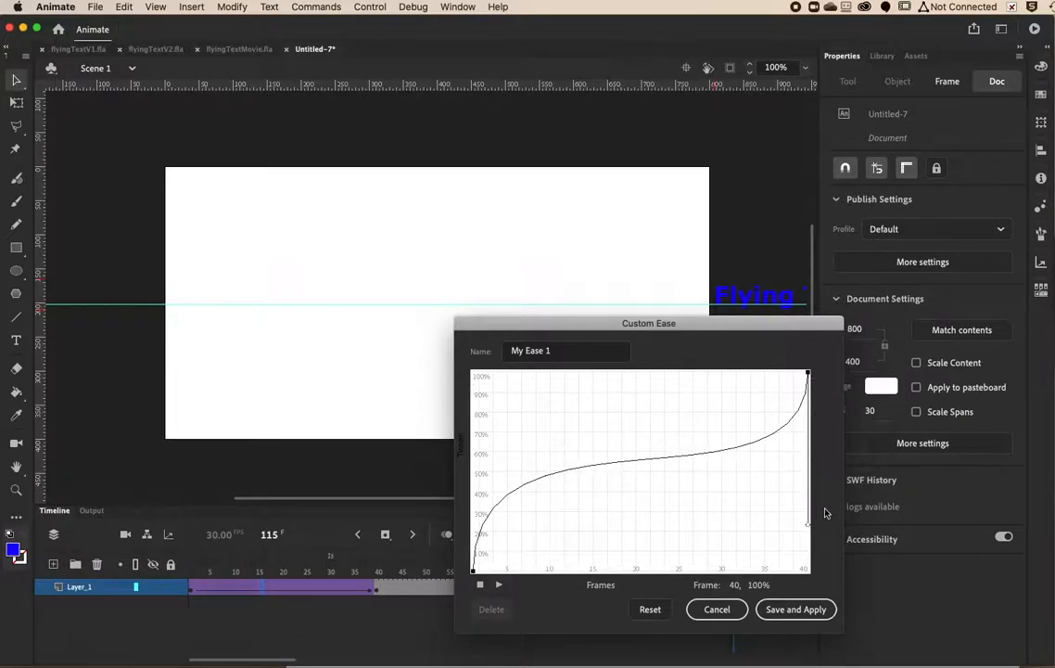
pyautogui.moveTo(810, 527); pyautogui.dragTo(624, 372)
pyautogui.click(499, 585)
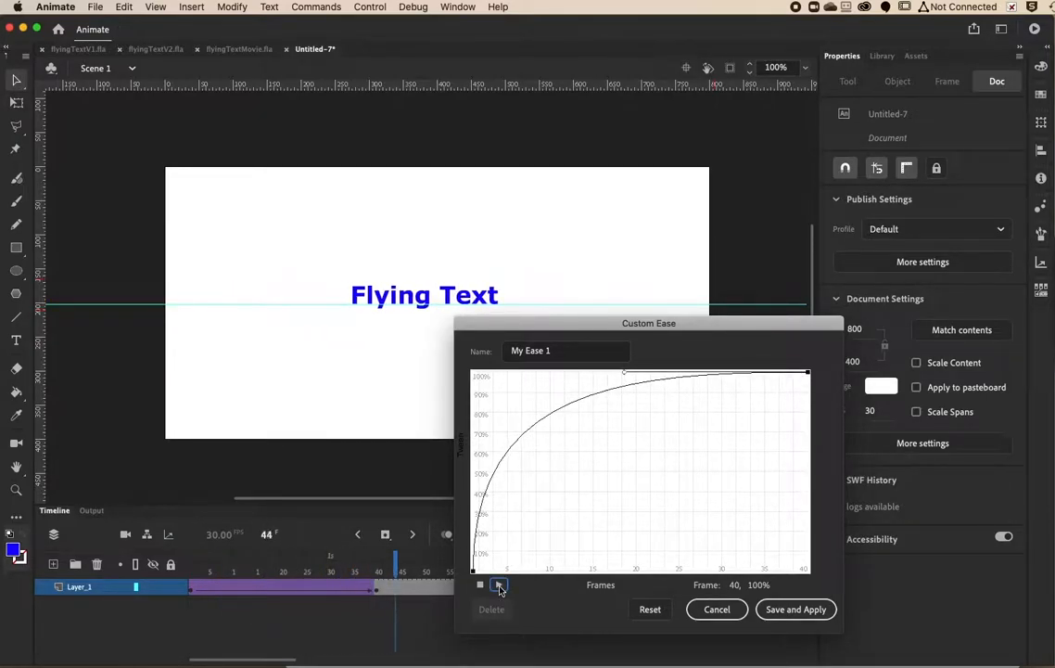
pyautogui.click(795, 609)
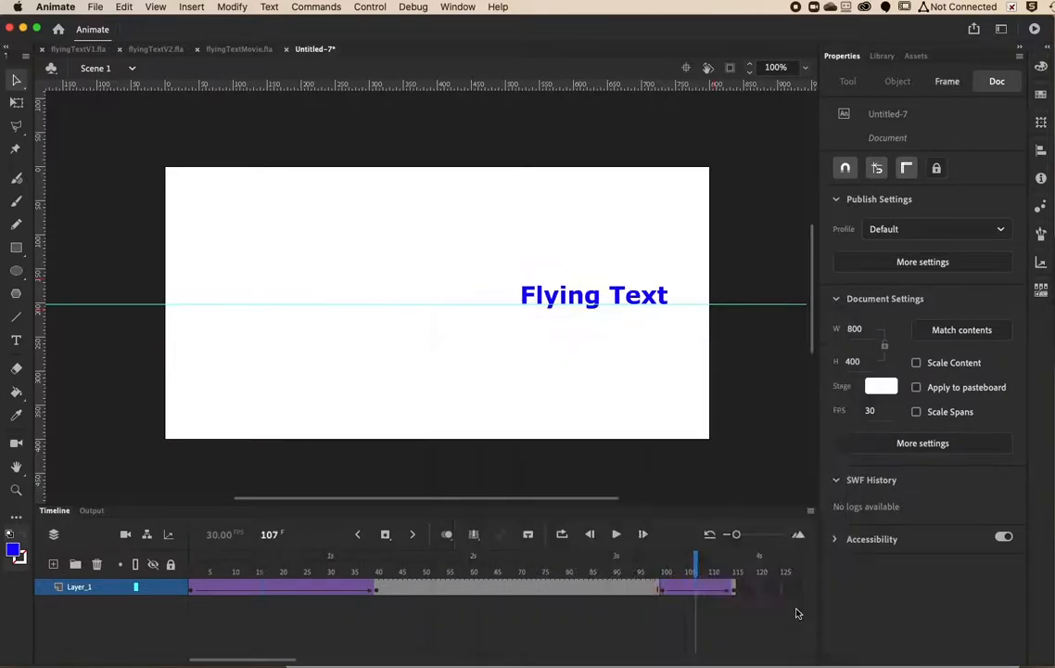
# Apply a custom ease to the tween between frames 100 and 115, with a curve that rises steeply and flattens at 100%.
pyautogui.click(689, 591)
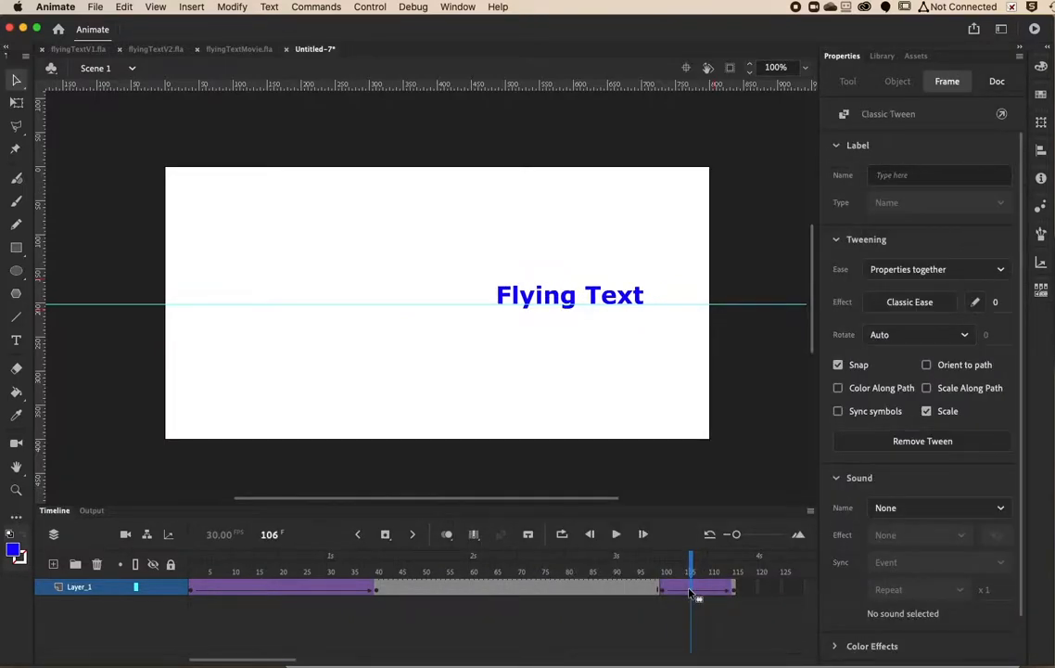
pyautogui.click(976, 303)
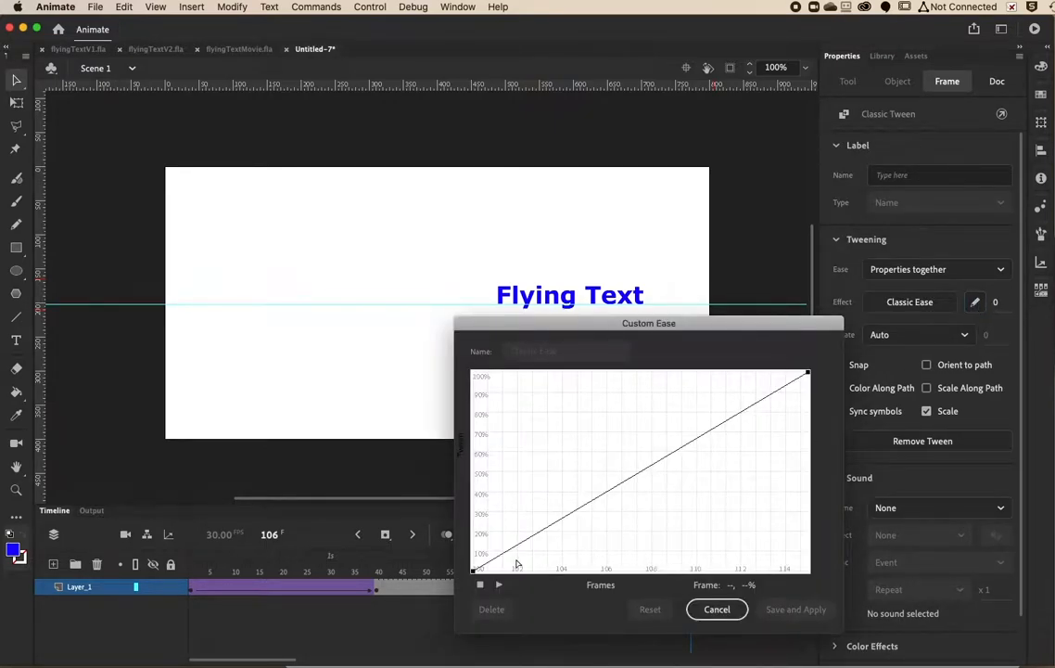
pyautogui.click(474, 571)
pyautogui.moveTo(586, 509); pyautogui.dragTo(463, 414)
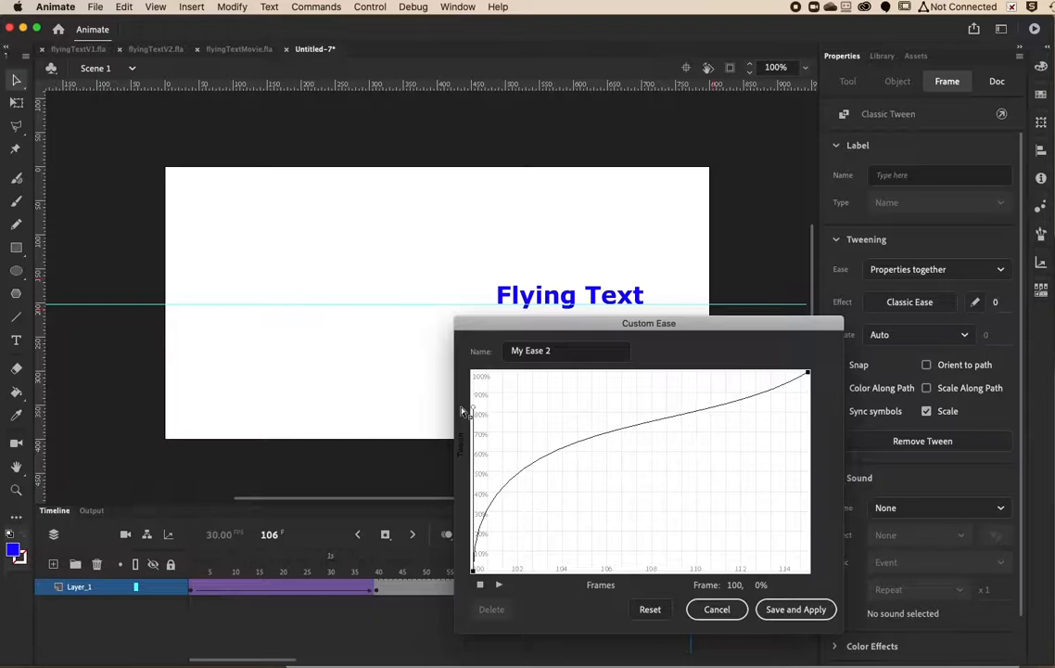
pyautogui.click(807, 373)
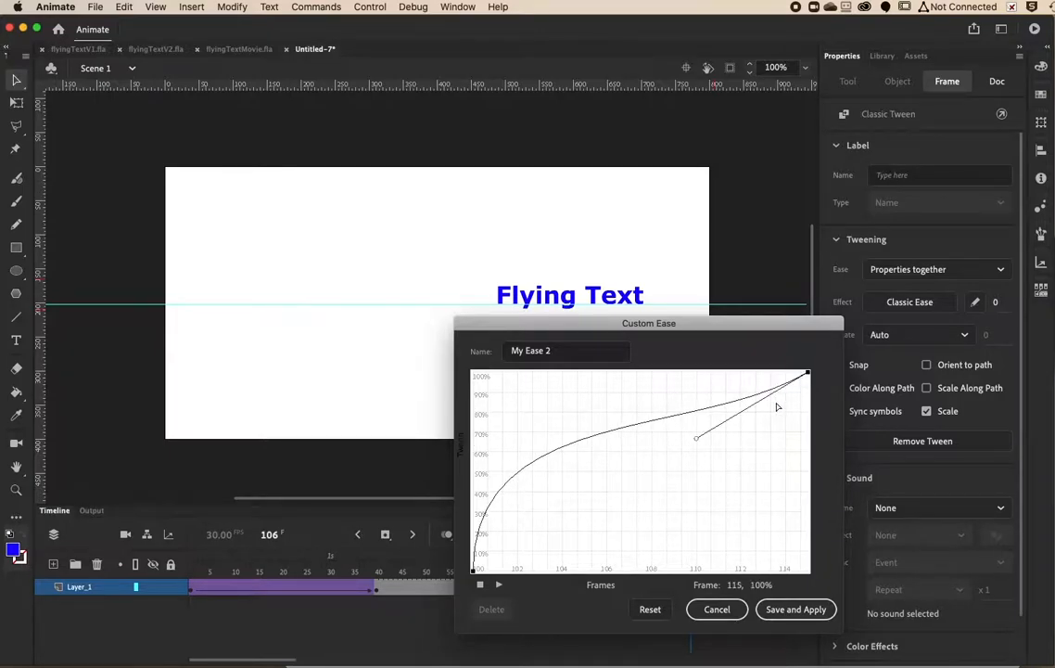
pyautogui.moveTo(698, 445); pyautogui.dragTo(667, 372)
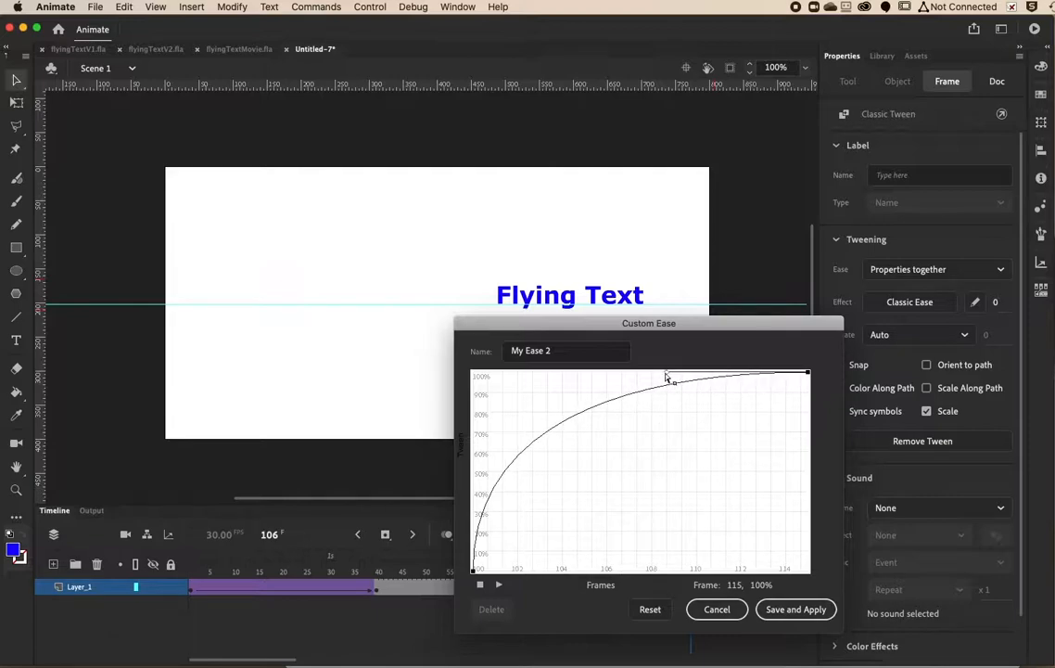
pyautogui.click(499, 588)
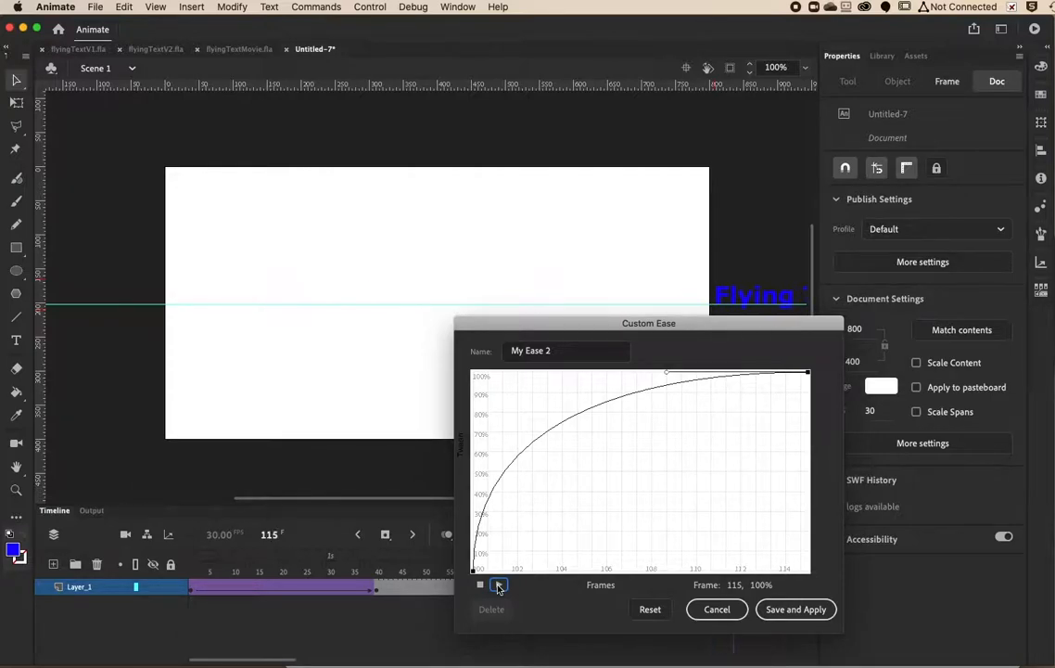
pyautogui.click(801, 610)
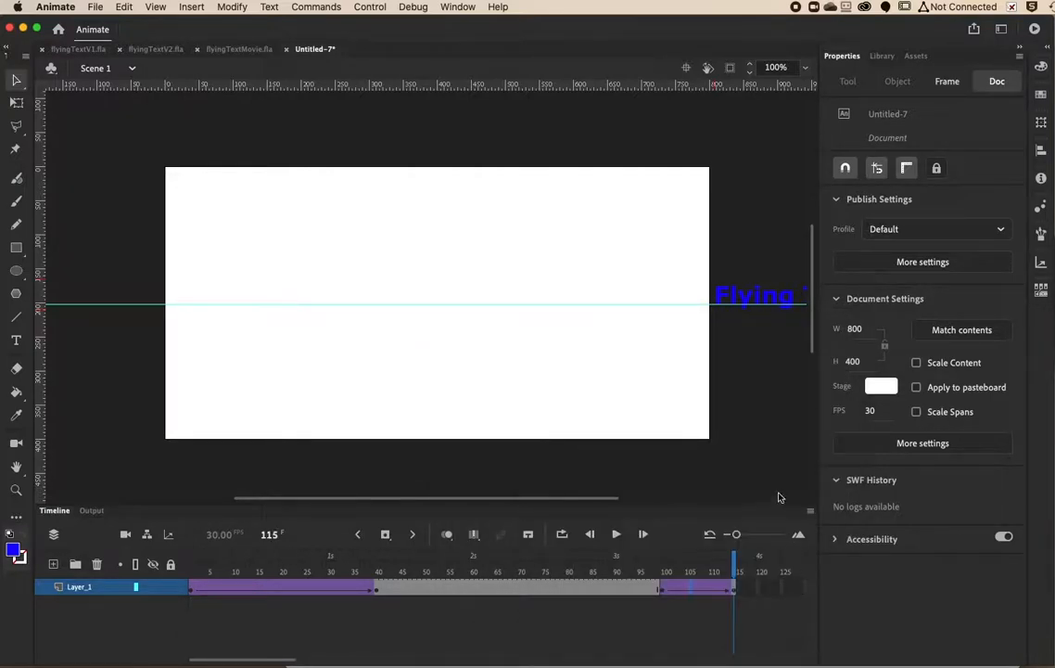
pyautogui.click(693, 590)
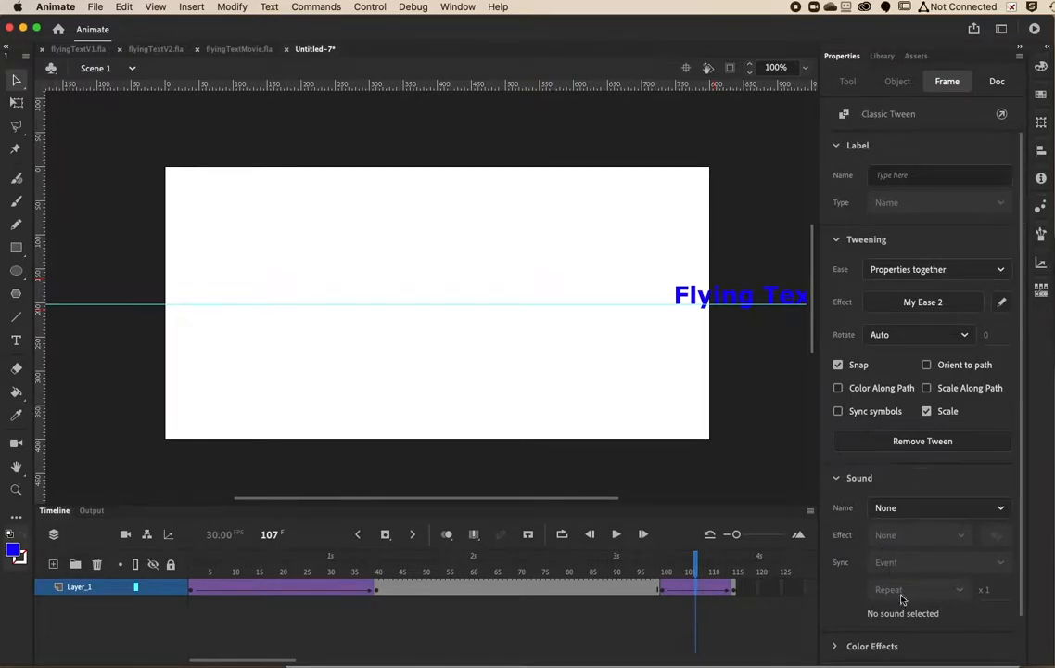
pyautogui.click(836, 649)
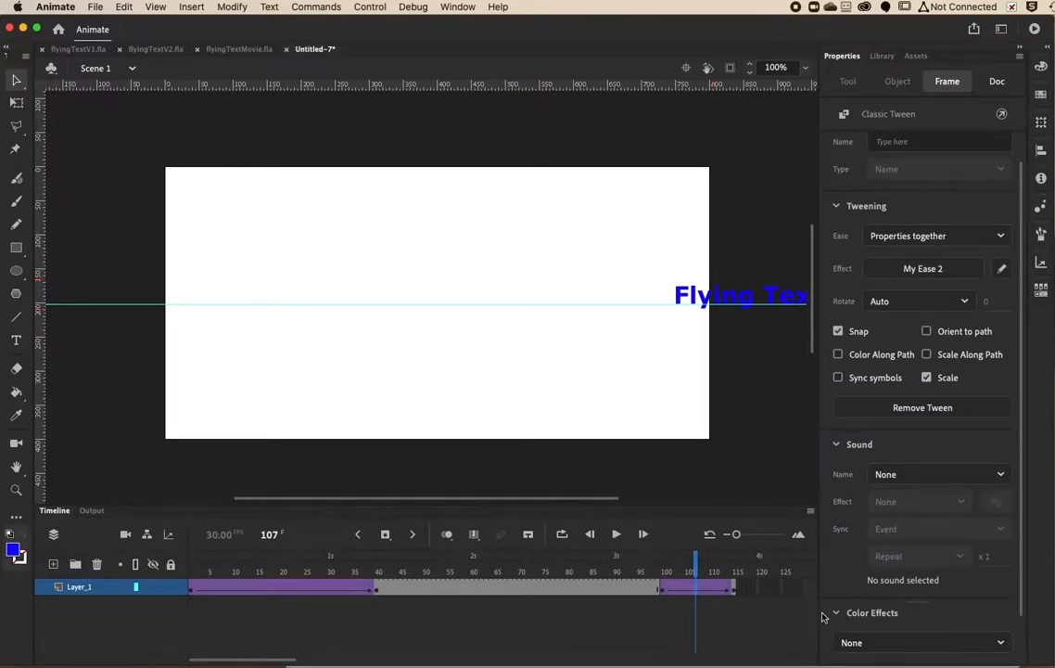
pyautogui.click(834, 614)
# Insert consecutive keyframes on Layer_1 from frame 41 through frame 46.
pyautogui.click(376, 590)
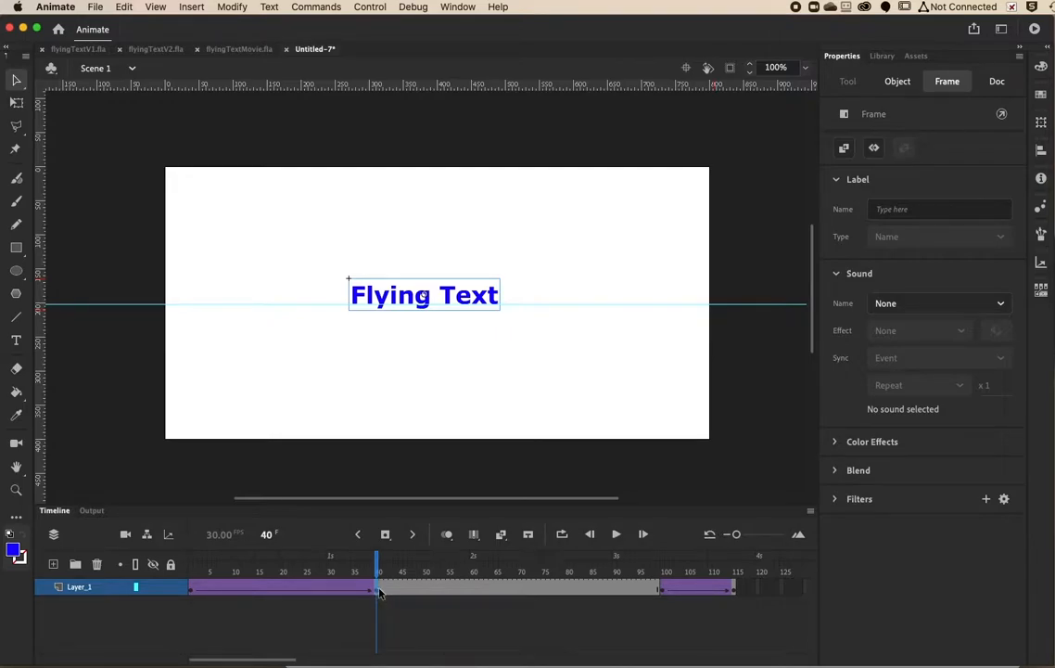
pyautogui.moveTo(378, 591); pyautogui.dragTo(382, 591)
pyautogui.press('F6')
pyautogui.press('F6')
pyautogui.press('F6')
pyautogui.press('F6')
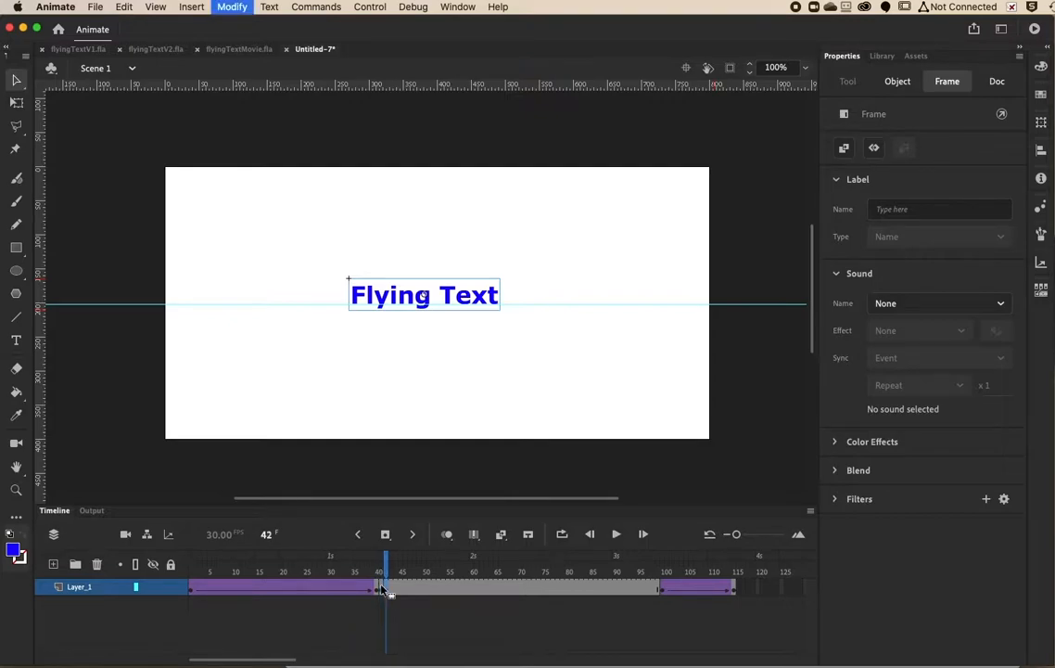
pyautogui.press('F6')
pyautogui.press('F6')
pyautogui.press('F6')
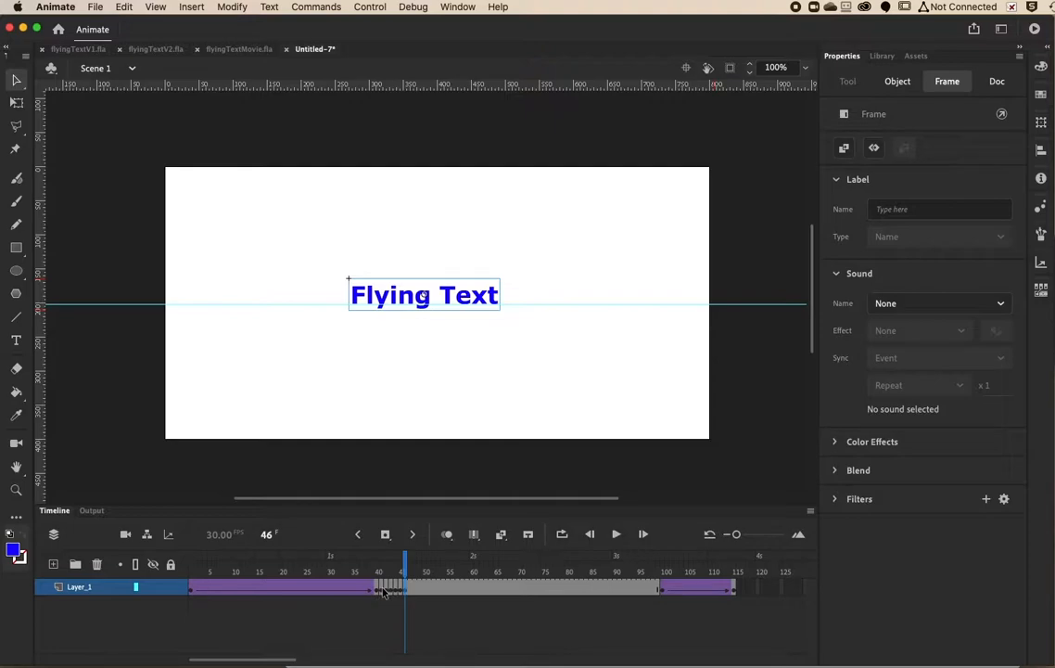
# At frame 41, use Free Transform to narrow the text to about 191 px wide, keeping its right edge fixed.
pyautogui.click(383, 591)
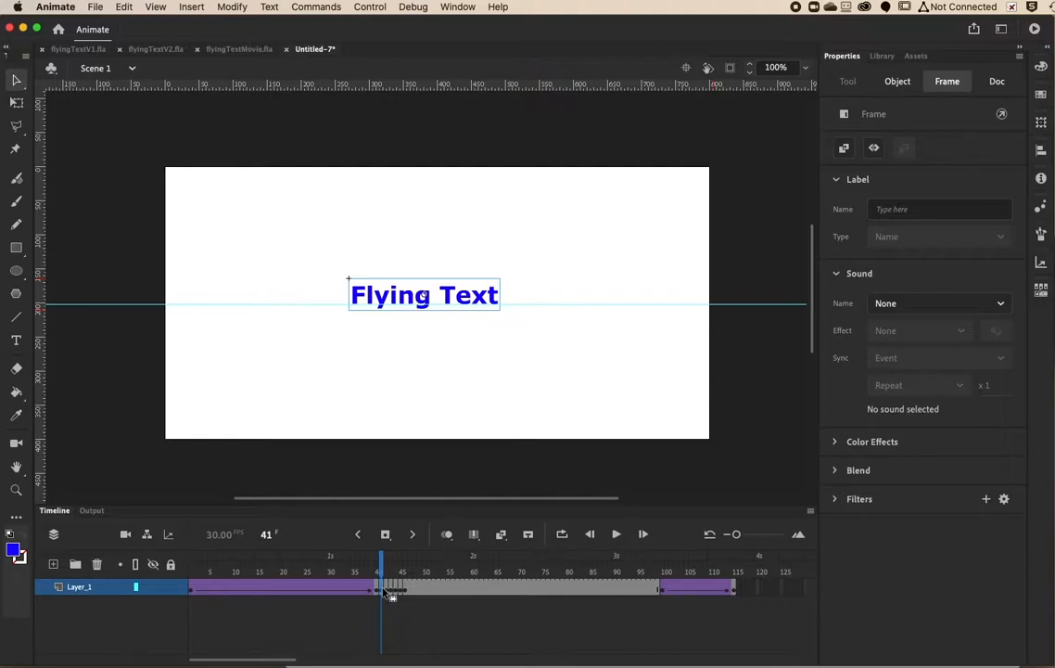
pyautogui.click(18, 105)
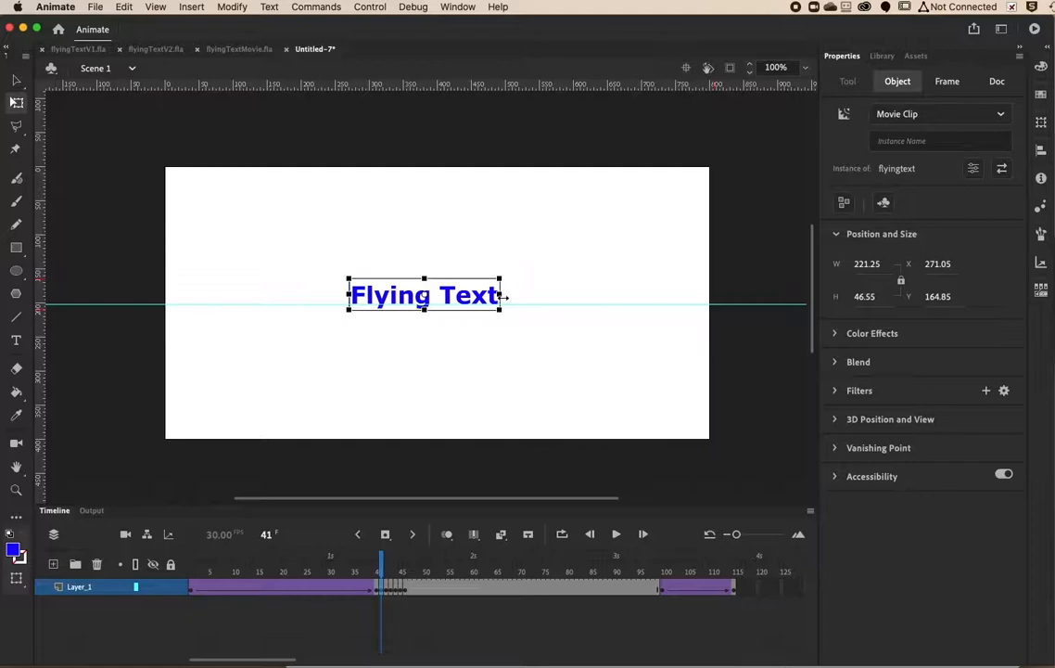
pyautogui.moveTo(501, 295); pyautogui.dragTo(470, 296)
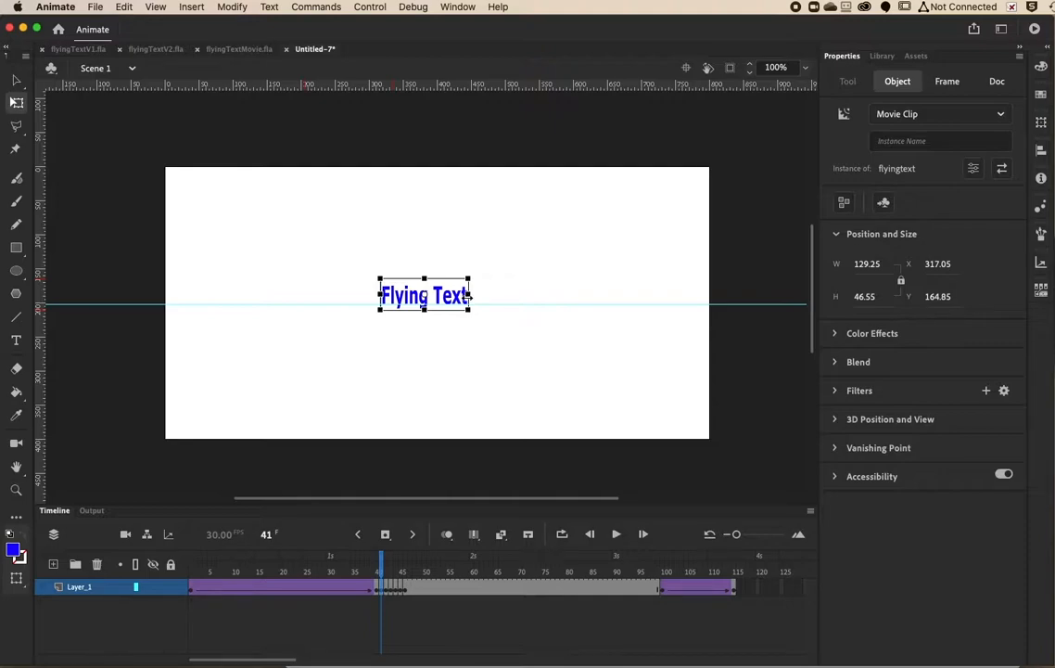
pyautogui.press('super+z')
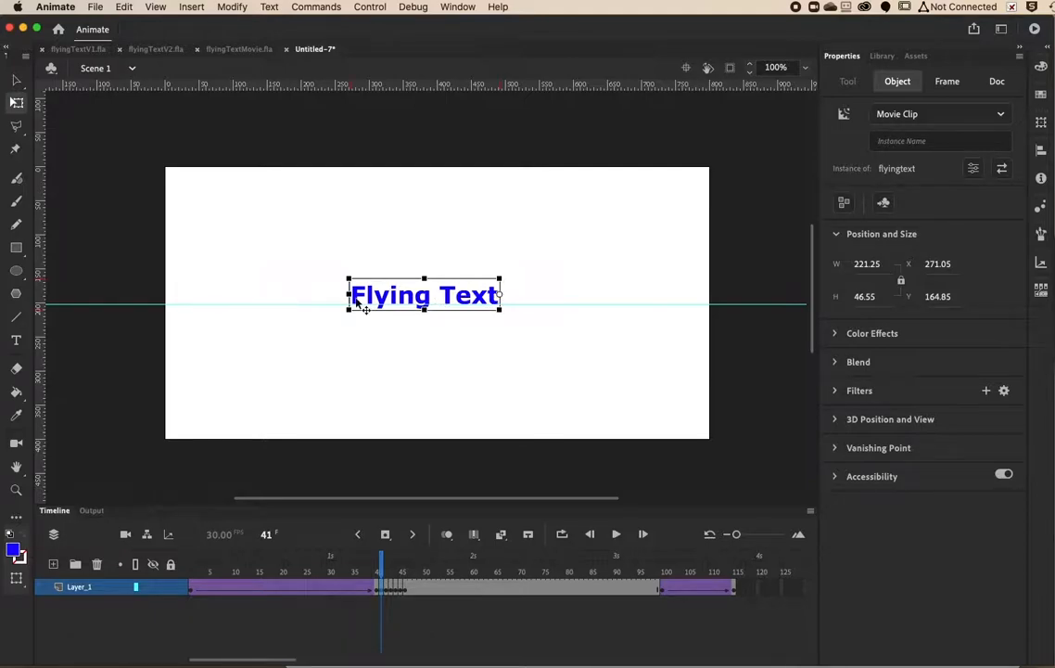
pyautogui.moveTo(348, 294); pyautogui.dragTo(369, 294)
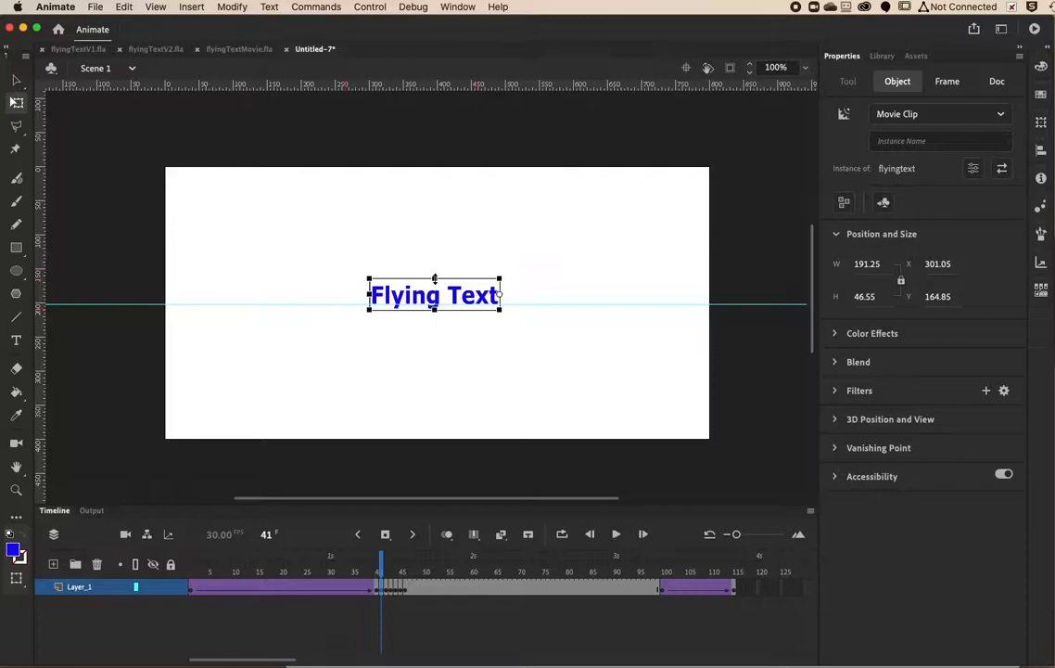
# Stretch the text at frame 41 to about 69 px high and move it up to about Y 148.
pyautogui.moveTo(435, 275); pyautogui.dragTo(435, 269)
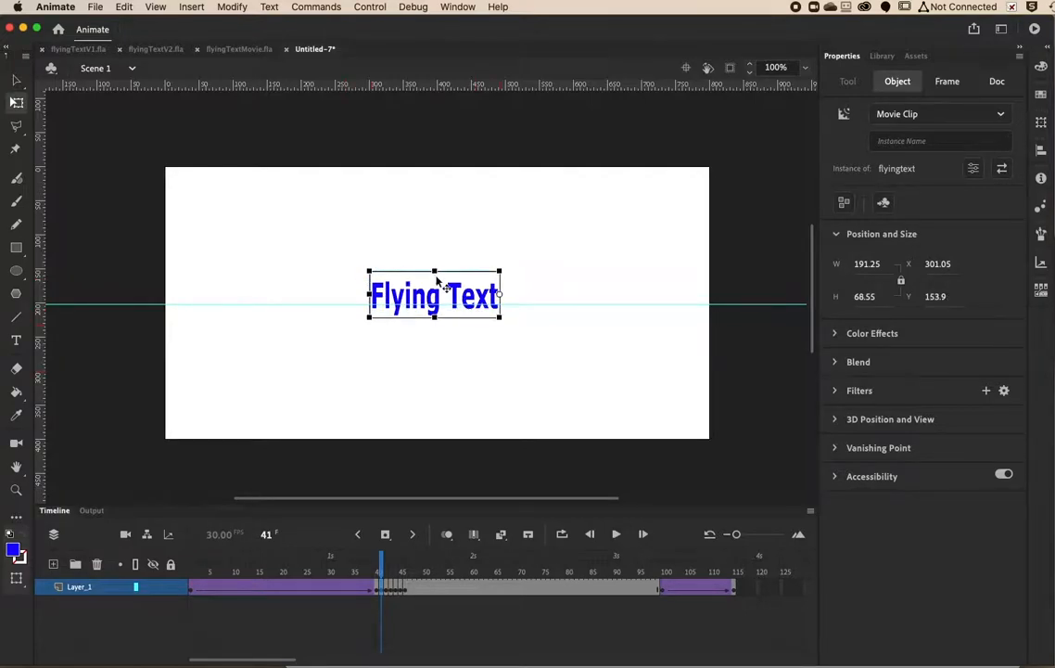
pyautogui.moveTo(437, 297); pyautogui.dragTo(436, 293)
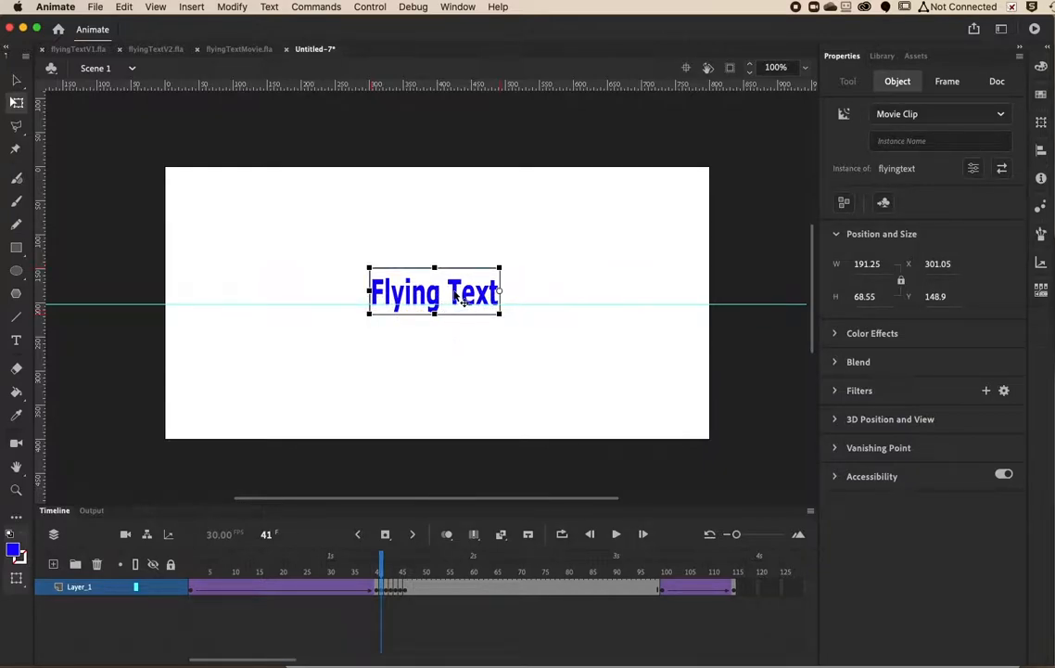
pyautogui.press('Up')
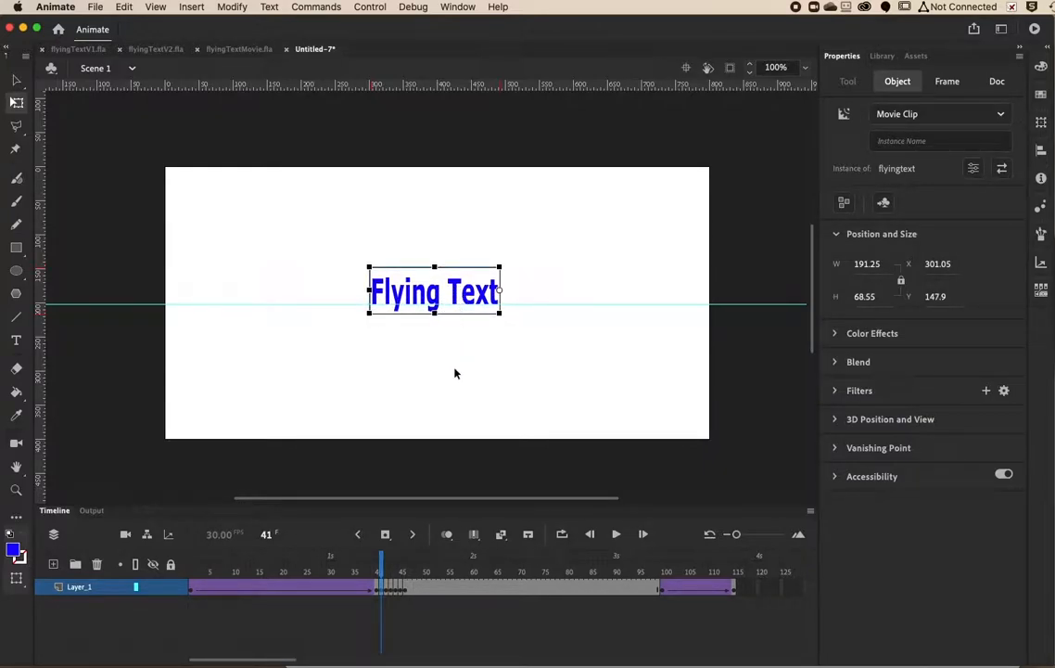
# At frame 42, narrow the text to about 149 px wide from its left side and stretch it to about 85 px high.
pyautogui.click(385, 588)
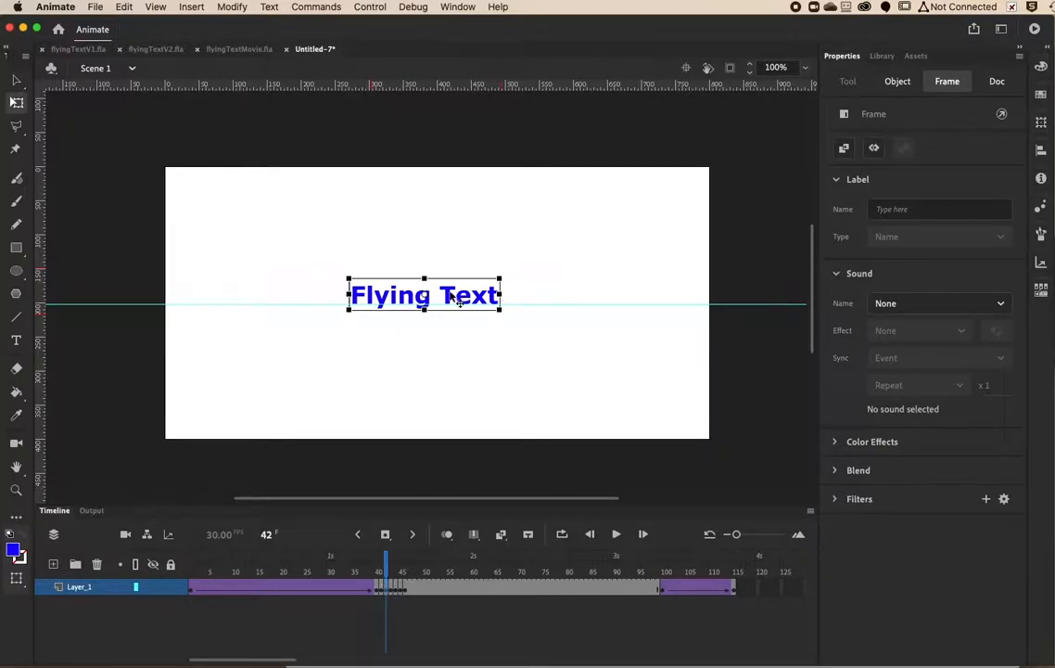
pyautogui.click(423, 298)
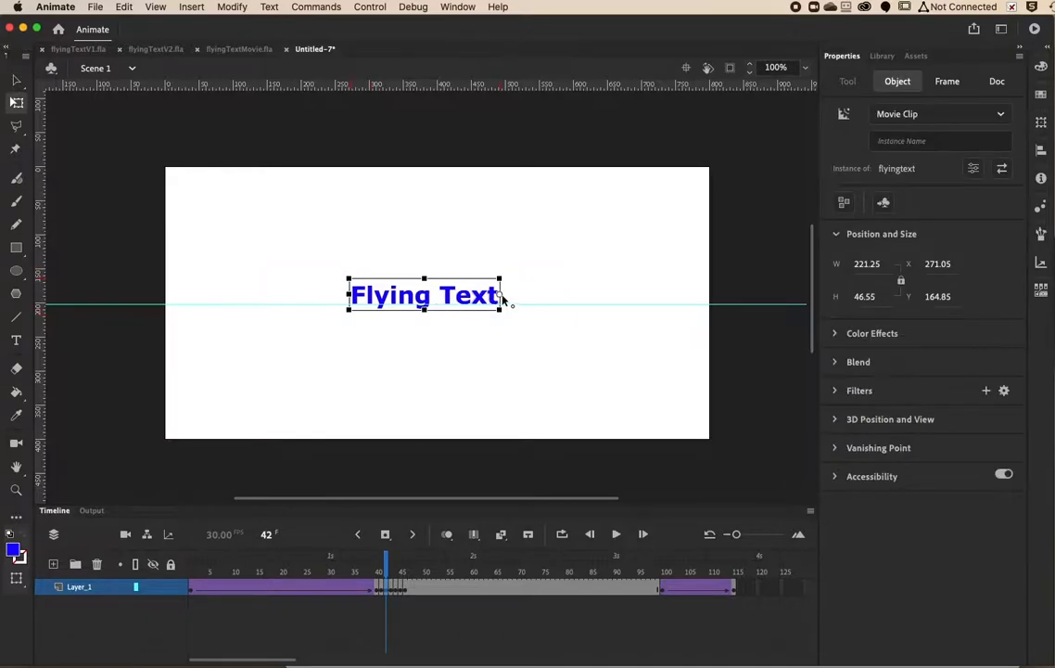
pyautogui.moveTo(347, 294); pyautogui.dragTo(450, 262)
# Nudge the stretched text at frame 42 up to about Y 135 so its baseline sits on the horizontal guide.
pyautogui.press('Up')
pyautogui.press('Up')
pyautogui.press('Up')
pyautogui.press('Up')
pyautogui.press('Up')
pyautogui.press('Up')
pyautogui.press('Up')
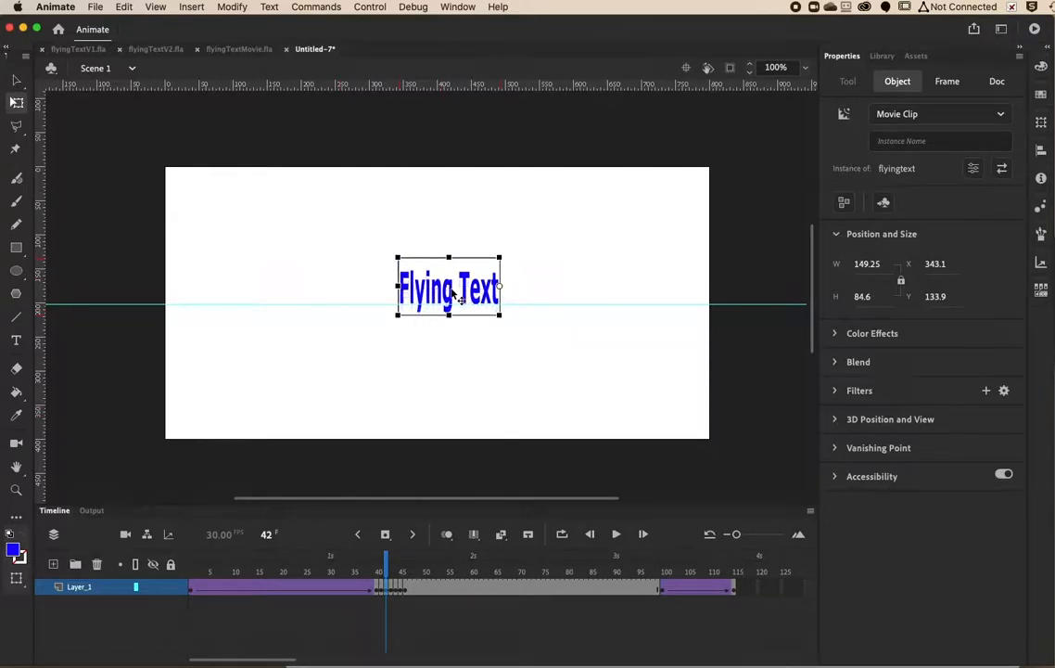
pyautogui.press('Down')
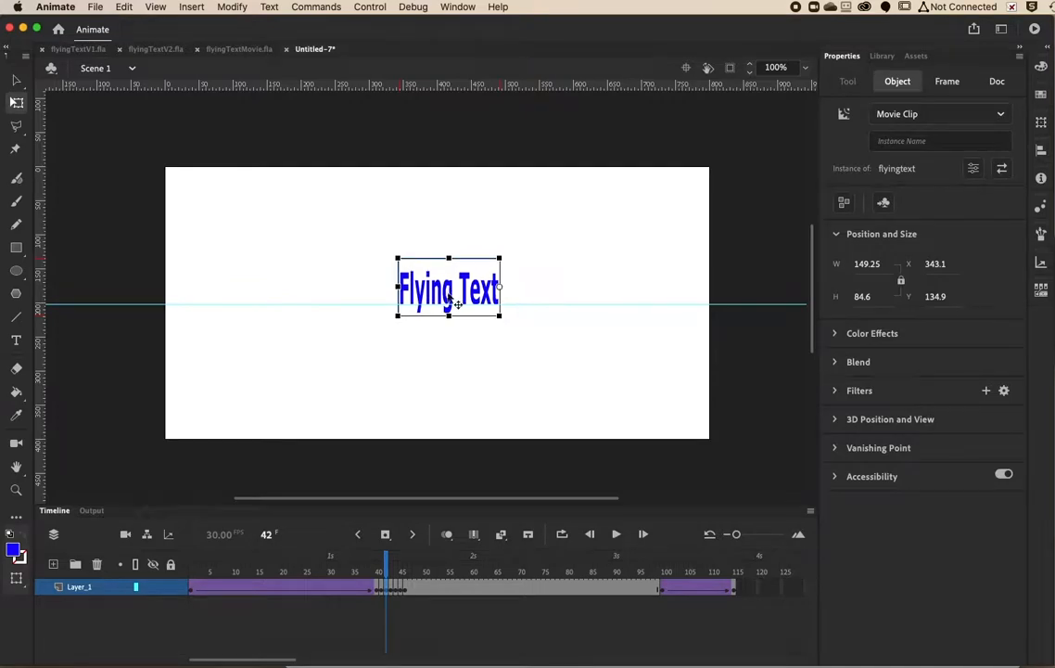
# Compare frames 41 through 43, turn on onion skinning at frame 43, and restrict its range to exclude the following frames.
pyautogui.click(382, 591)
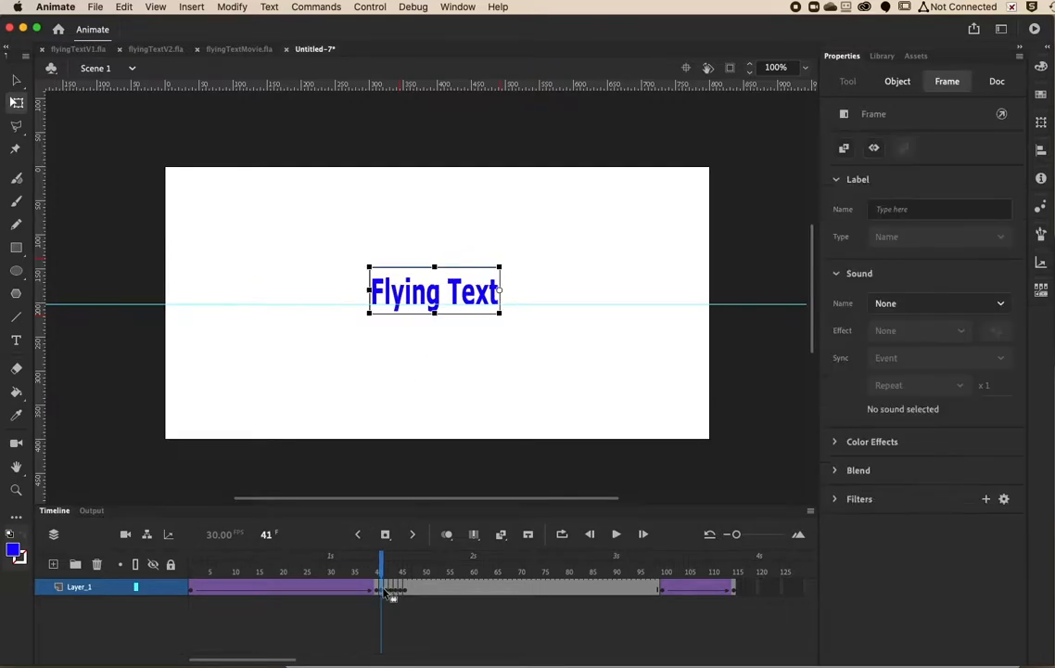
pyautogui.click(389, 591)
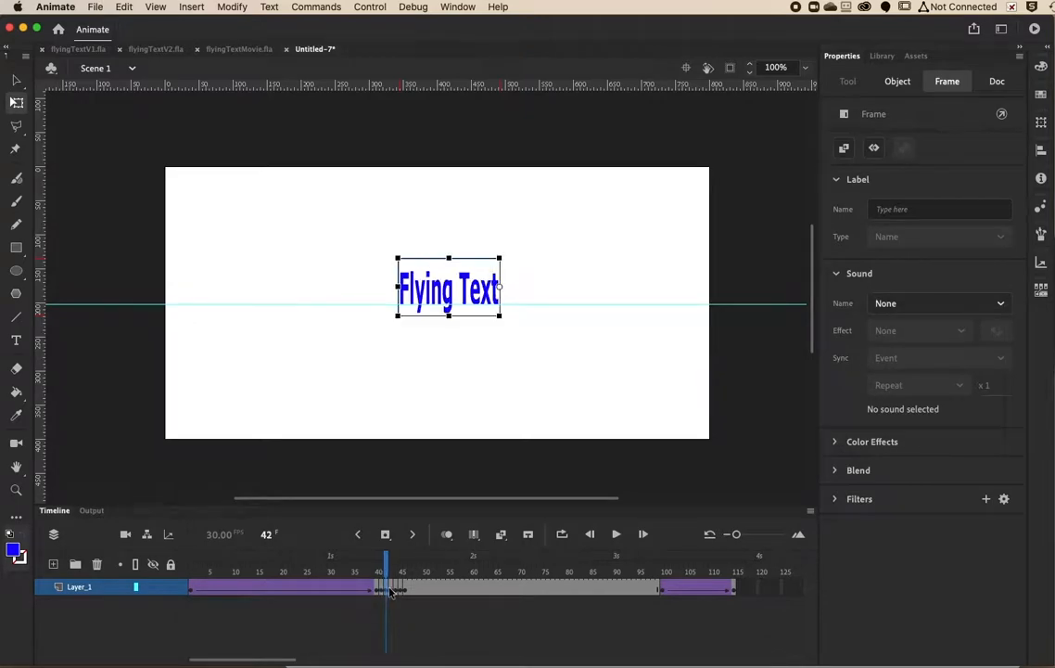
pyautogui.click(391, 590)
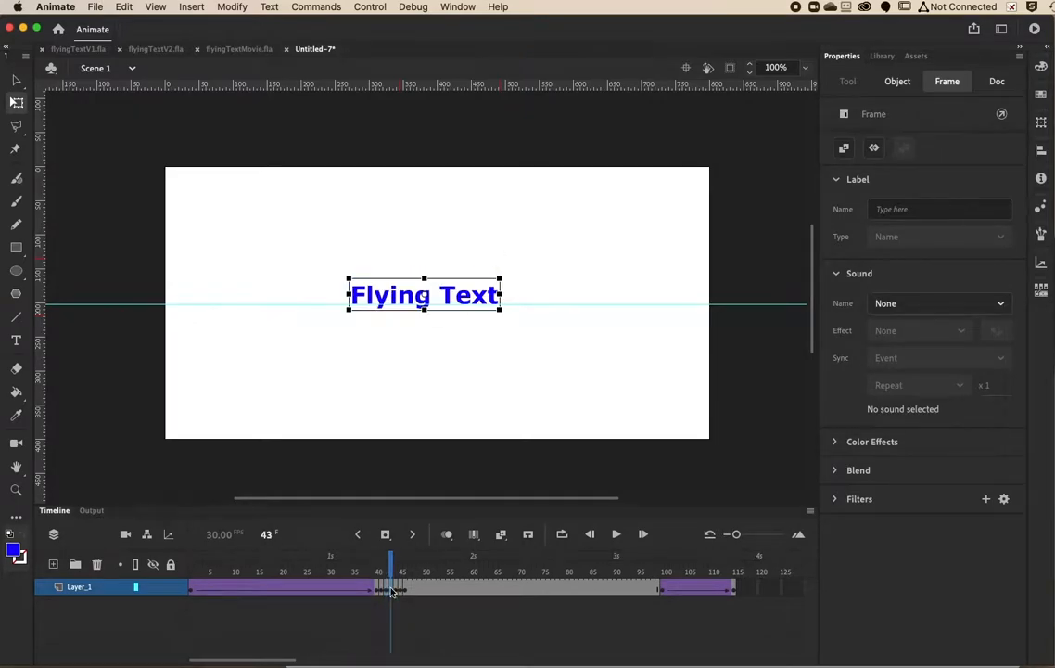
pyautogui.click(446, 535)
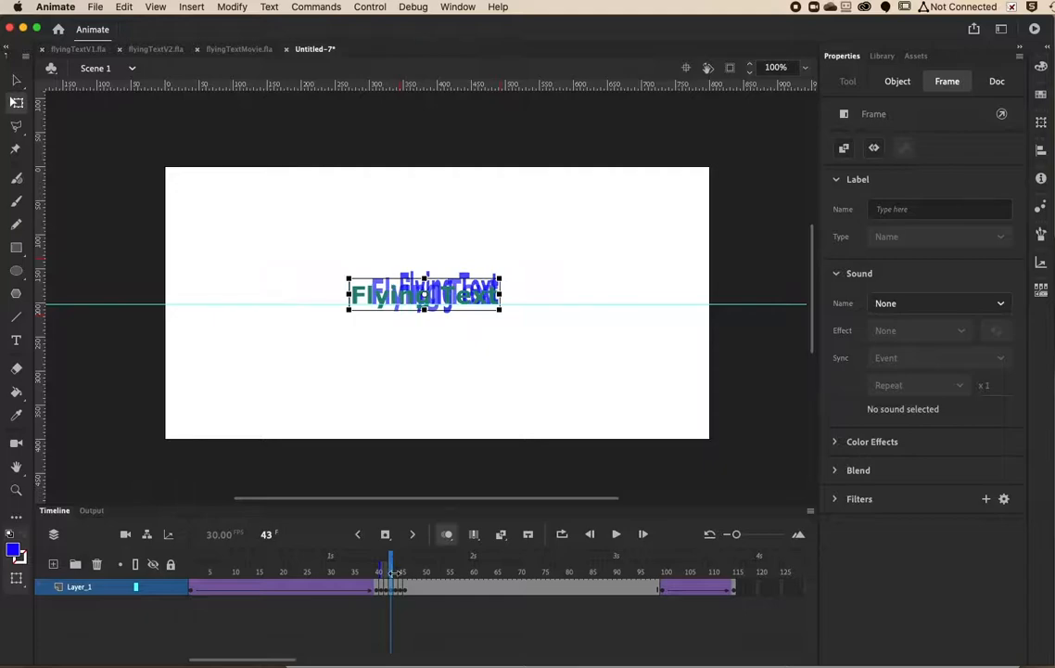
pyautogui.moveTo(394, 573); pyautogui.dragTo(389, 572)
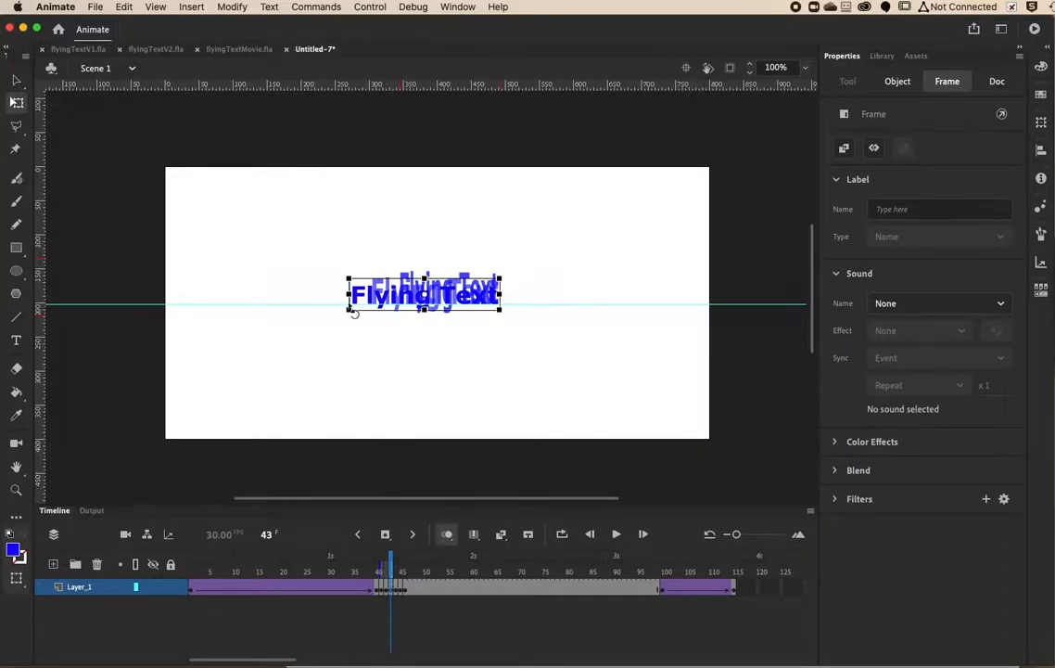
# At frame 43, resize the text to about 120 px wide and 141 px high with its right edge fixed, and move it to about Y 91.
pyautogui.moveTo(350, 294); pyautogui.dragTo(390, 293)
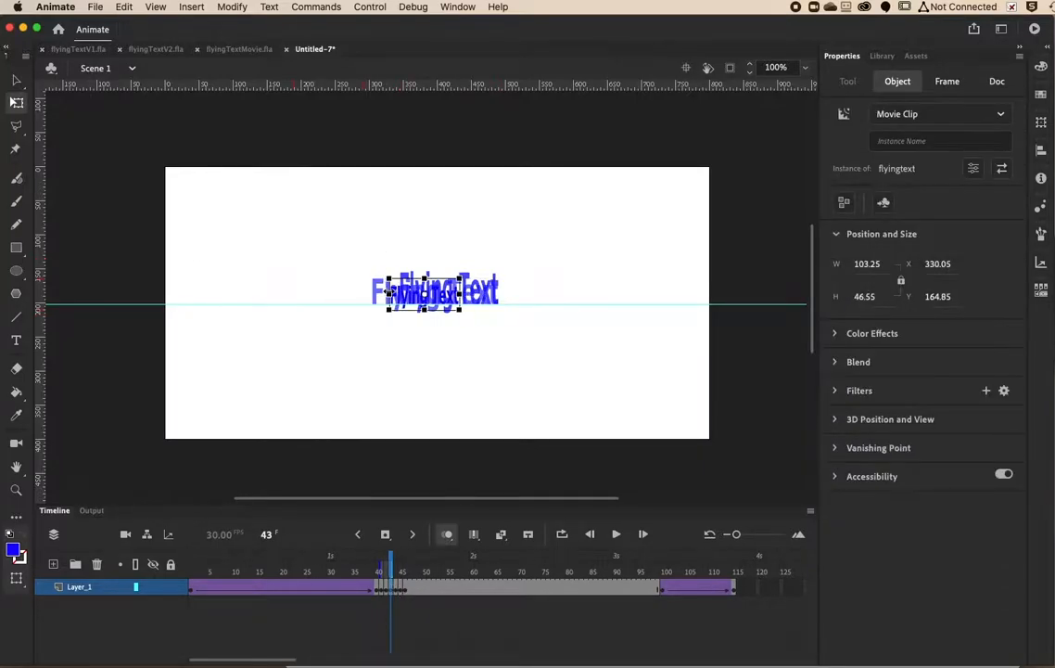
pyautogui.press('super+z')
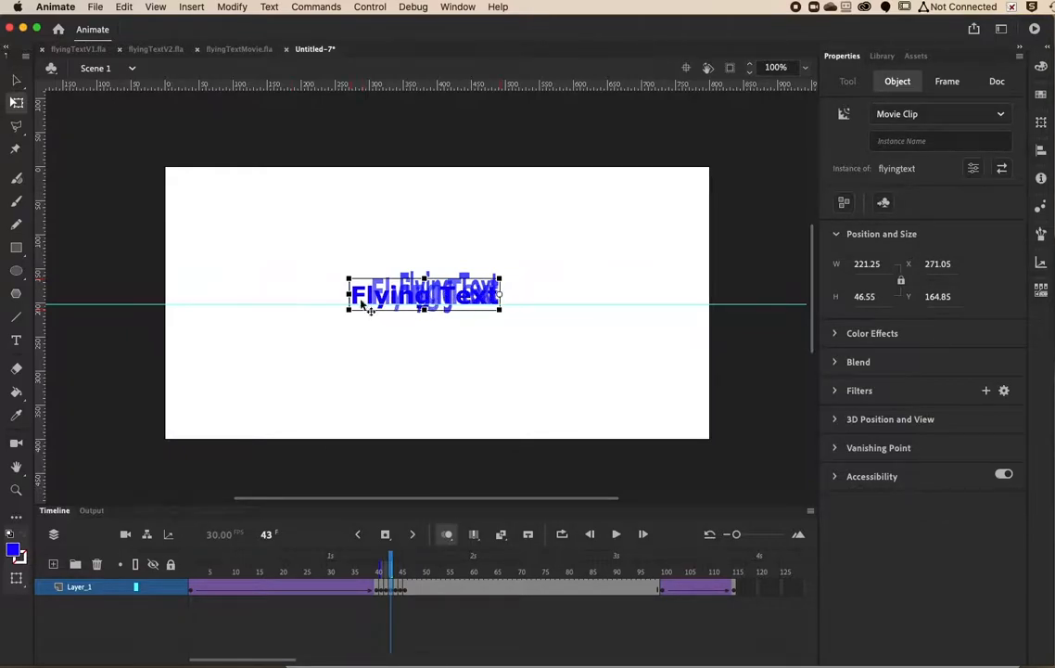
pyautogui.moveTo(349, 293); pyautogui.dragTo(457, 248)
pyautogui.moveTo(459, 304); pyautogui.dragTo(455, 278)
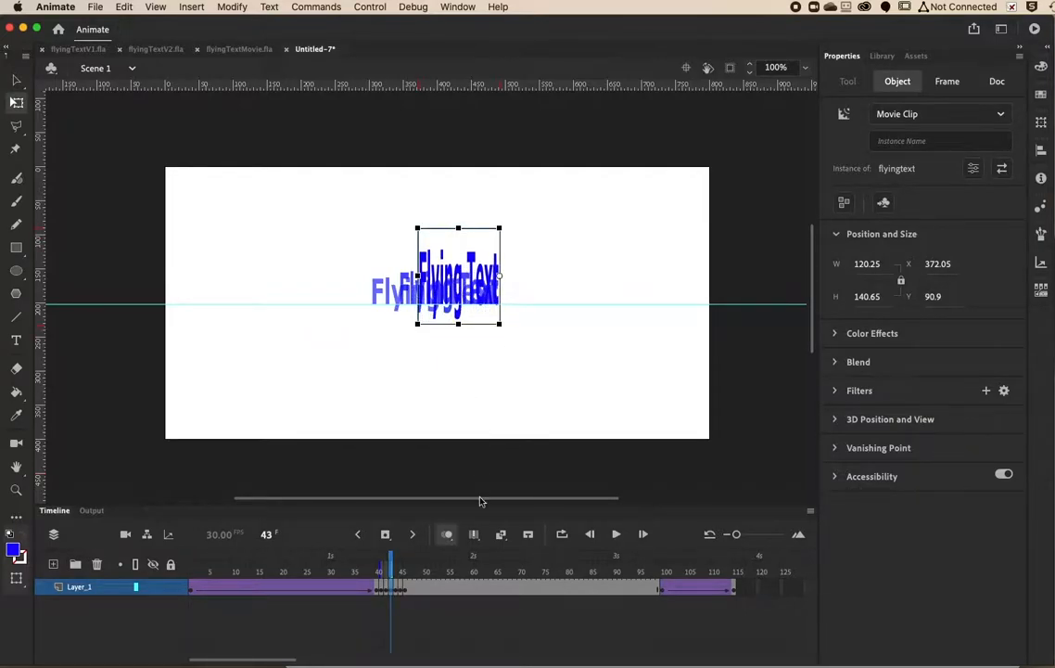
# At frame 44, resize the text to about 99 px wide and 169 px high, and move it up to about Y 67.
pyautogui.click(397, 588)
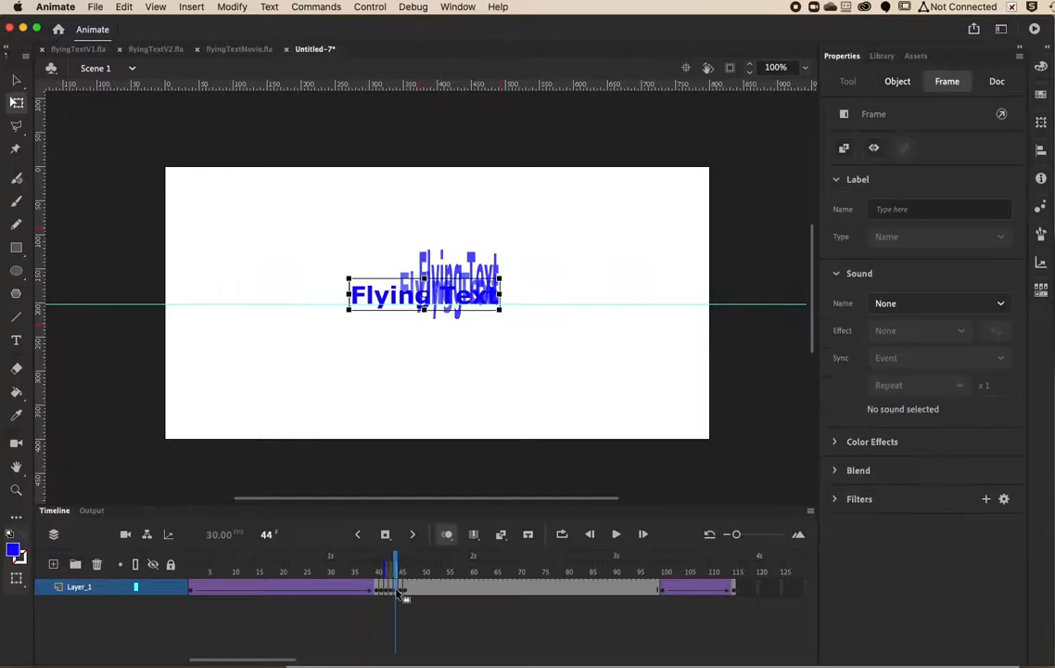
pyautogui.click(429, 299)
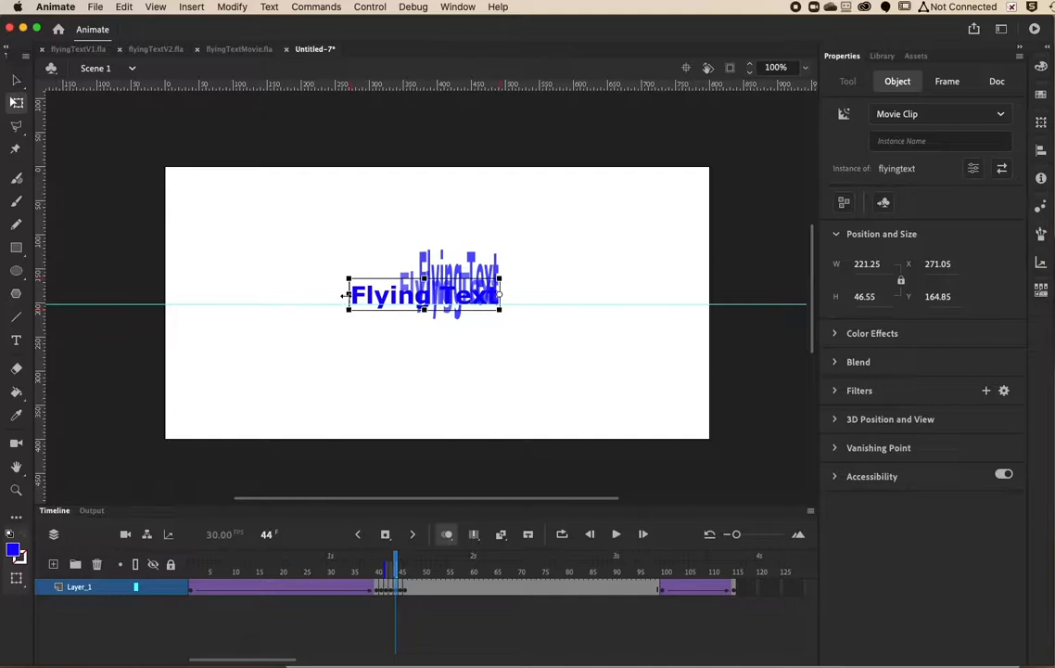
pyautogui.moveTo(348, 295); pyautogui.dragTo(431, 295)
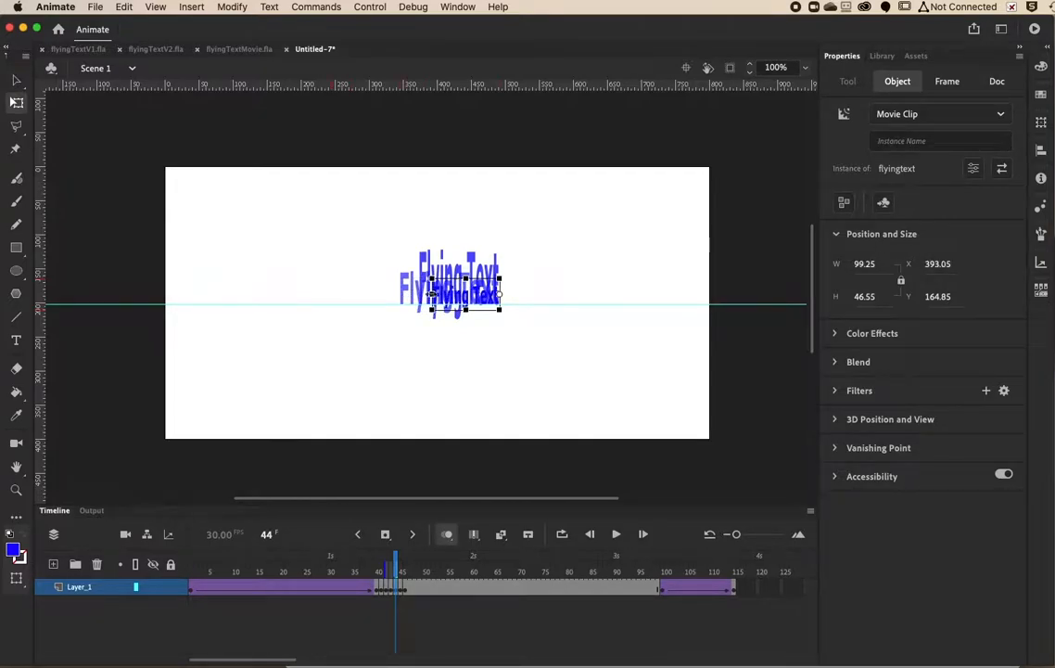
pyautogui.moveTo(467, 274); pyautogui.dragTo(484, 235)
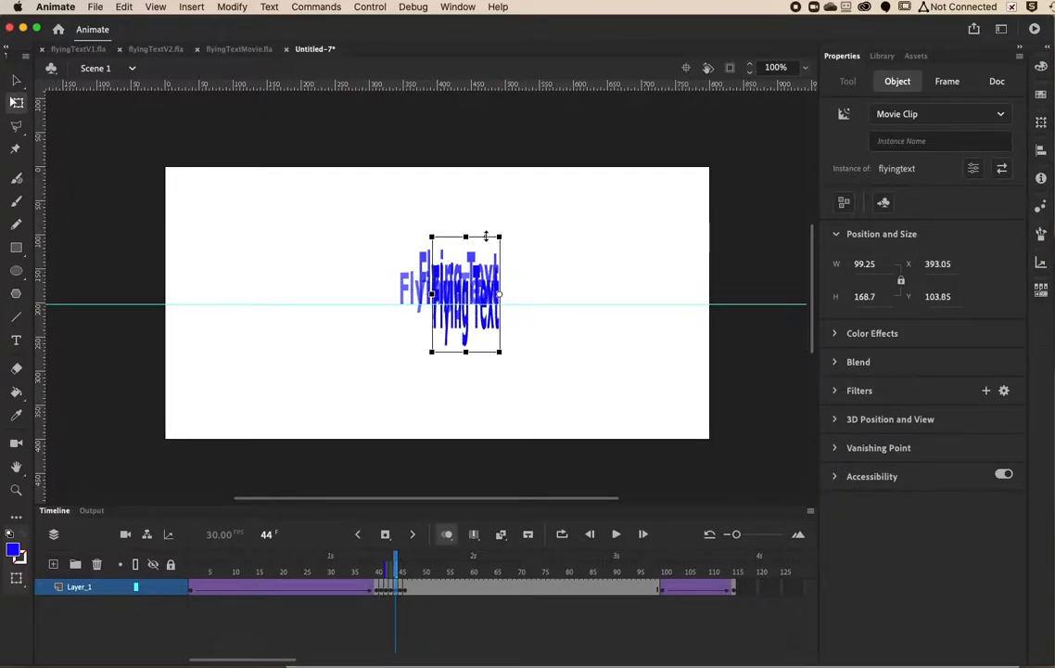
pyautogui.moveTo(465, 324); pyautogui.dragTo(464, 298)
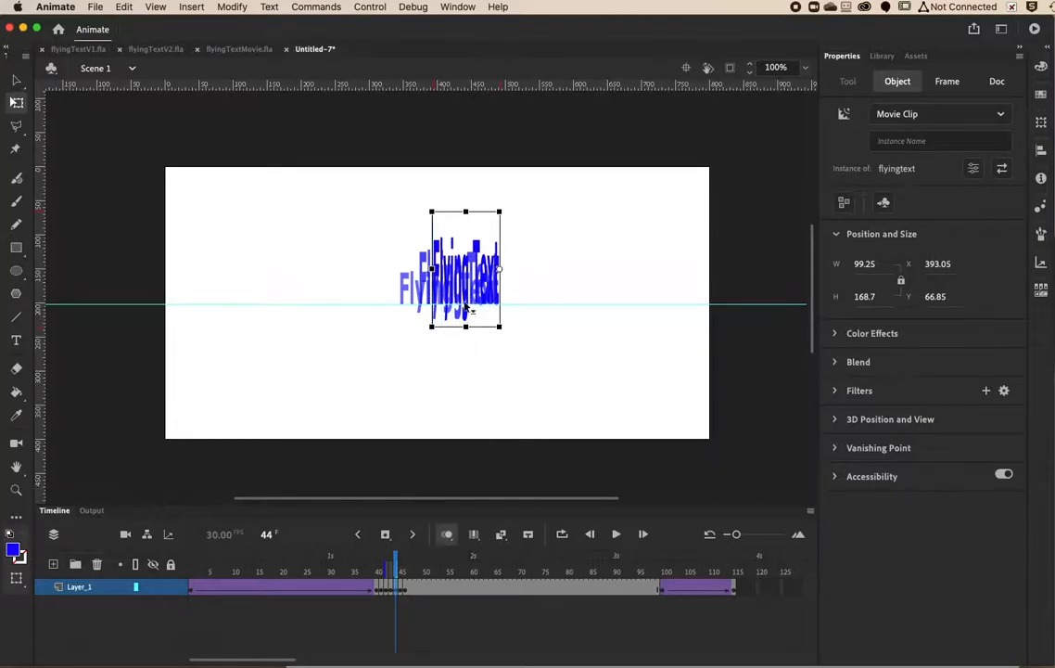
# Replace the text at frame 45 with a copy of frame 44's stretched text pasted in place.
pyautogui.click(402, 592)
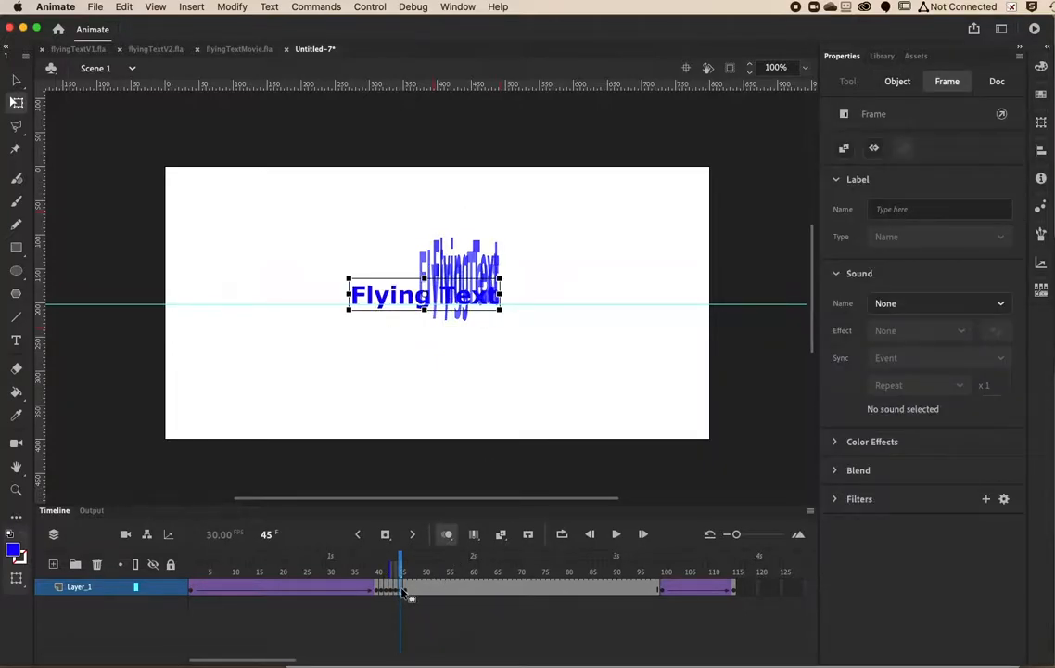
pyautogui.click(422, 297)
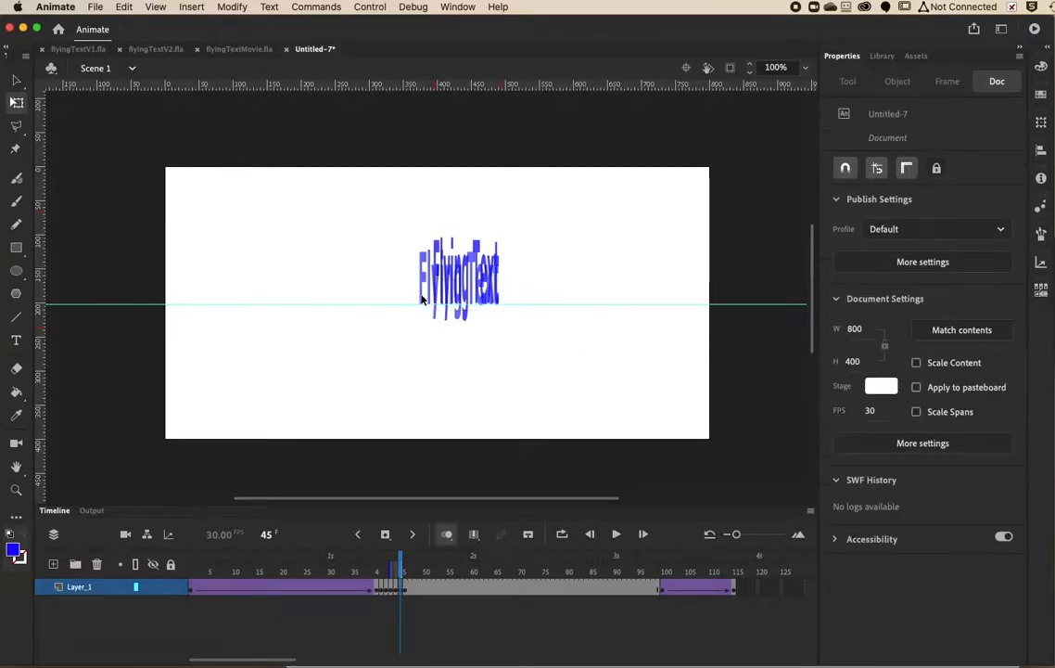
pyautogui.click(396, 590)
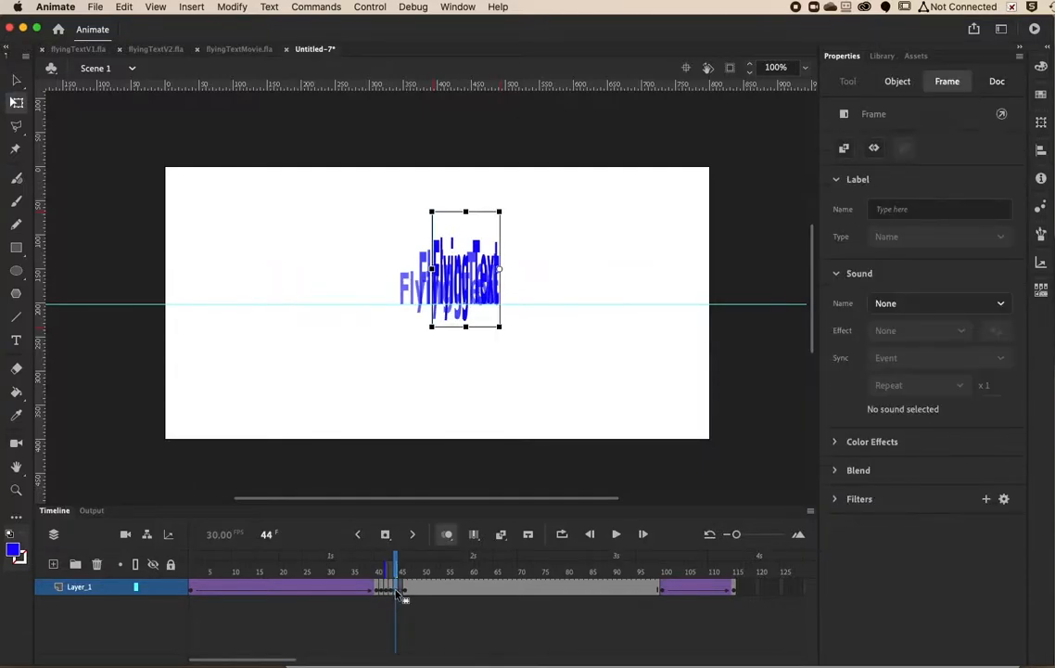
pyautogui.click(124, 7)
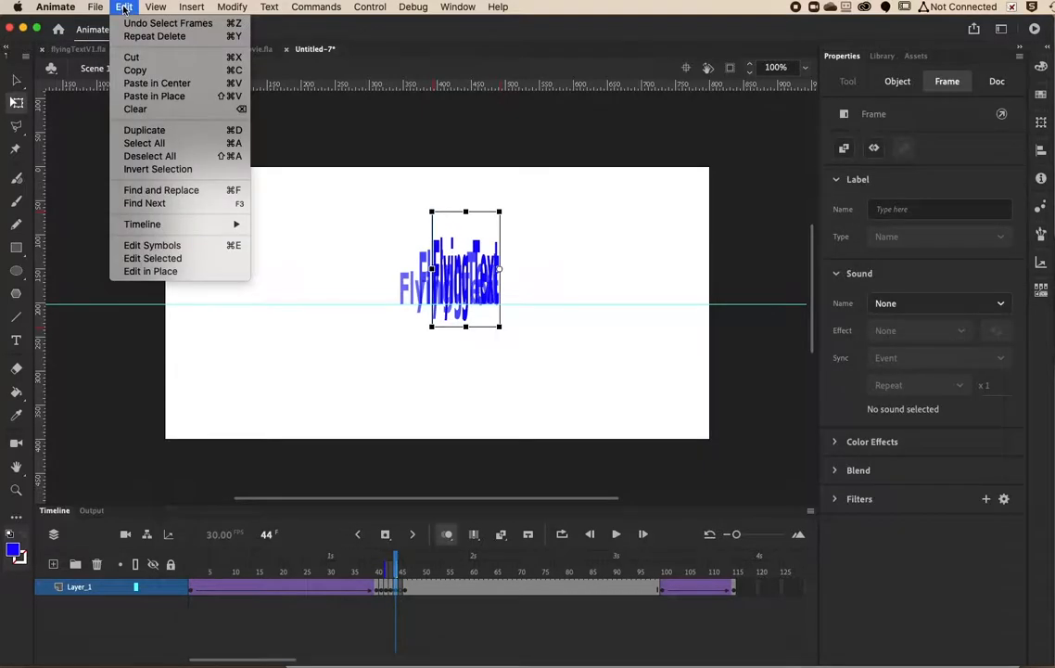
pyautogui.click(136, 70)
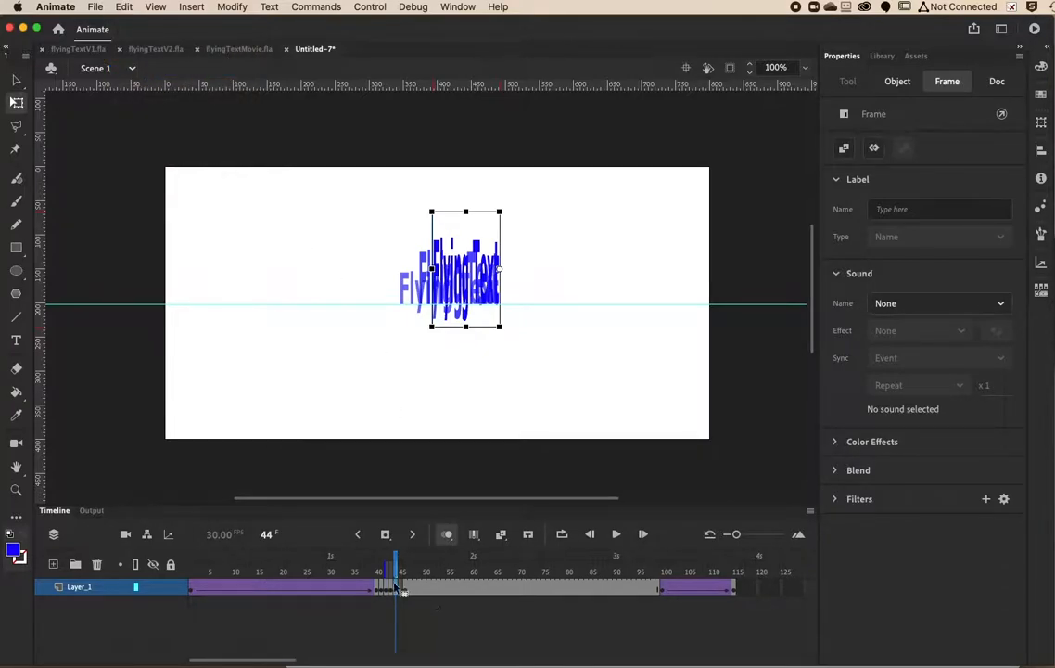
pyautogui.click(402, 585)
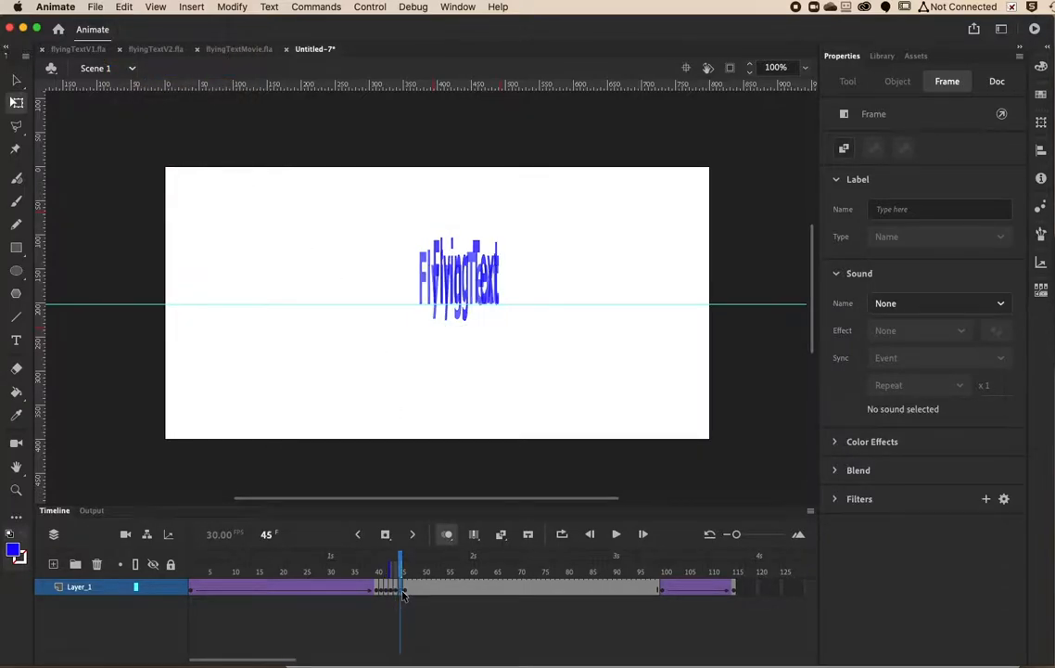
pyautogui.click(123, 7)
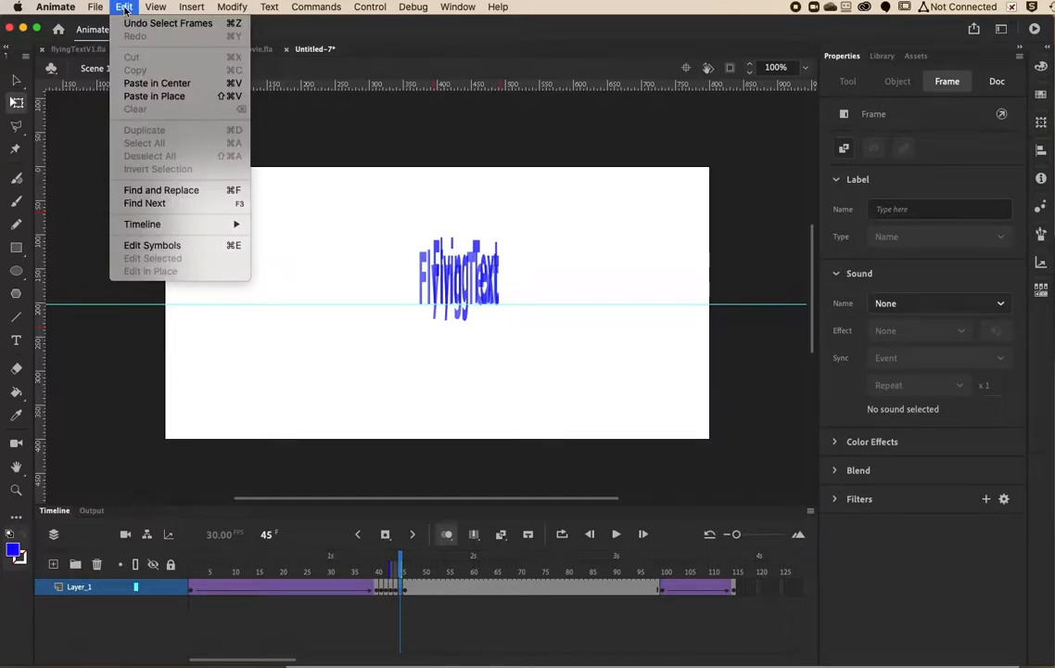
pyautogui.click(154, 96)
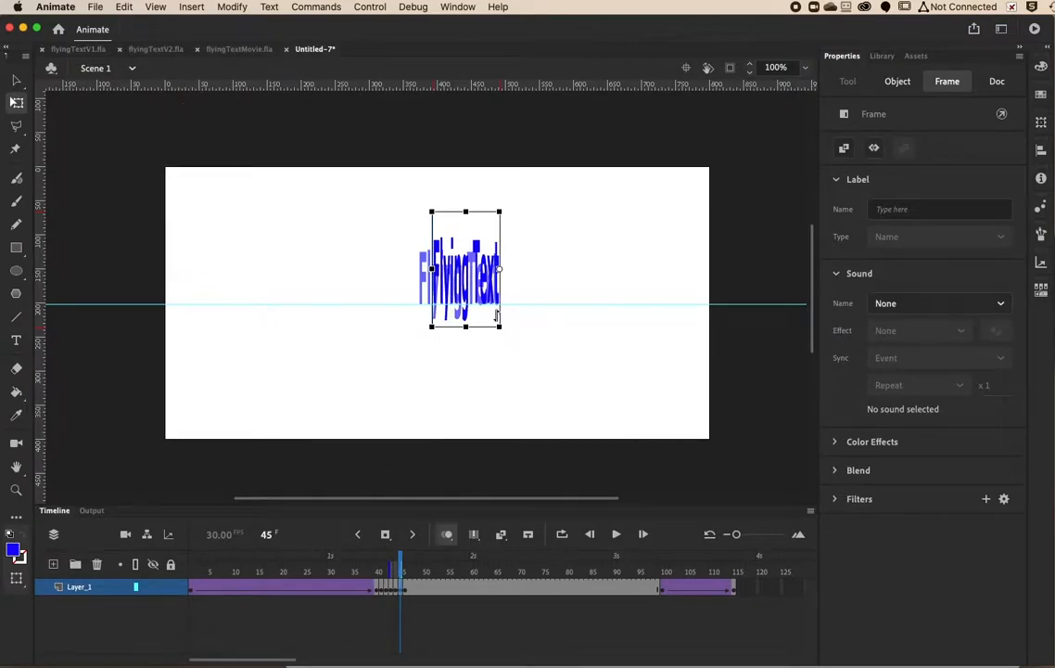
# Rotate the text at frame 45 clockwise about a pivot where its right edge meets the guide, undoing the first rotation attempt.
pyautogui.moveTo(428, 207); pyautogui.dragTo(468, 189)
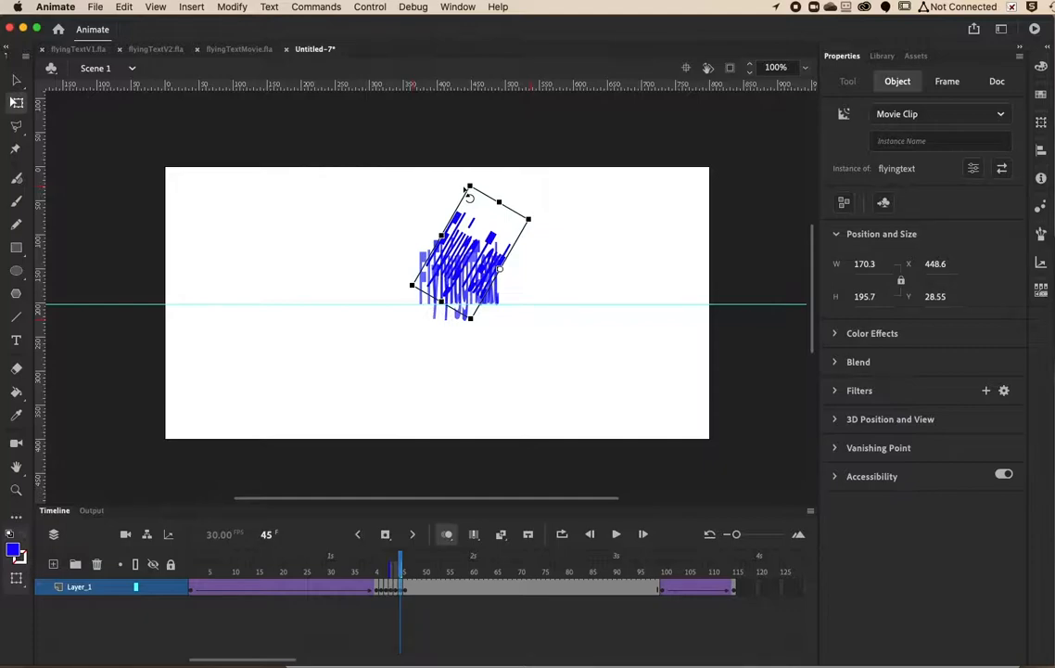
pyautogui.press('super+z')
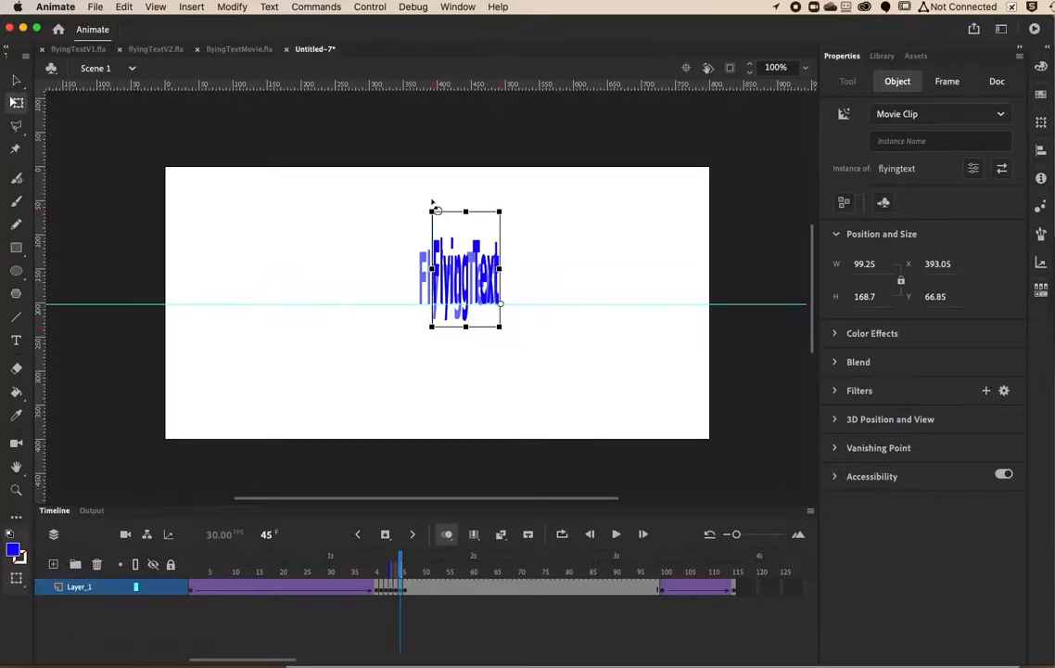
pyautogui.moveTo(427, 210); pyautogui.dragTo(468, 197)
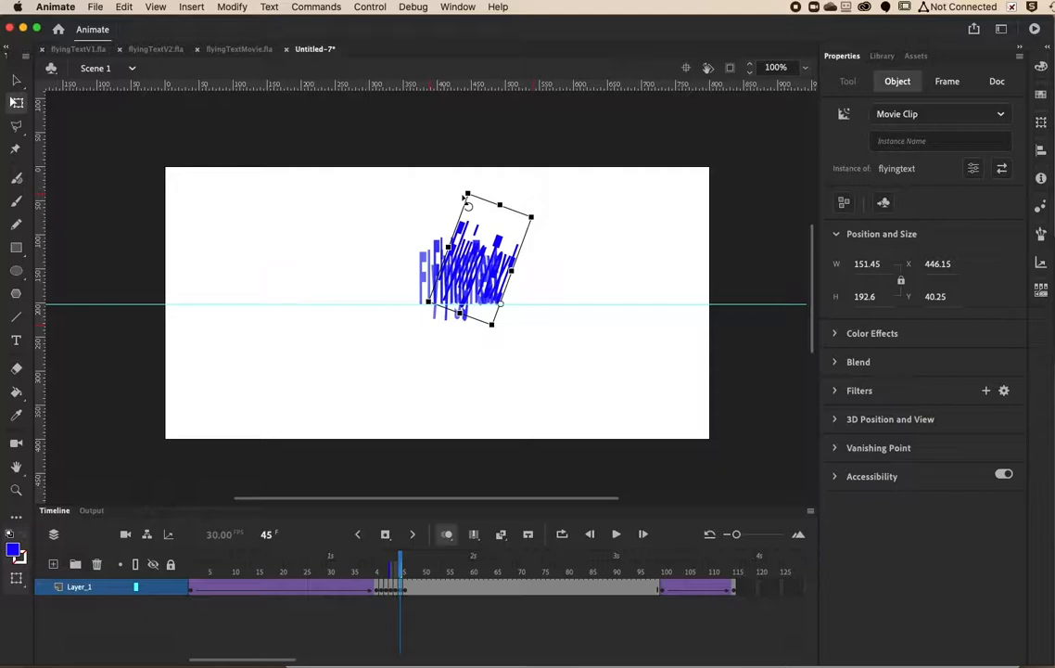
# Insert a keyframe at frame 47 on Layer_1 and delete the original text at frame 46.
pyautogui.click(406, 590)
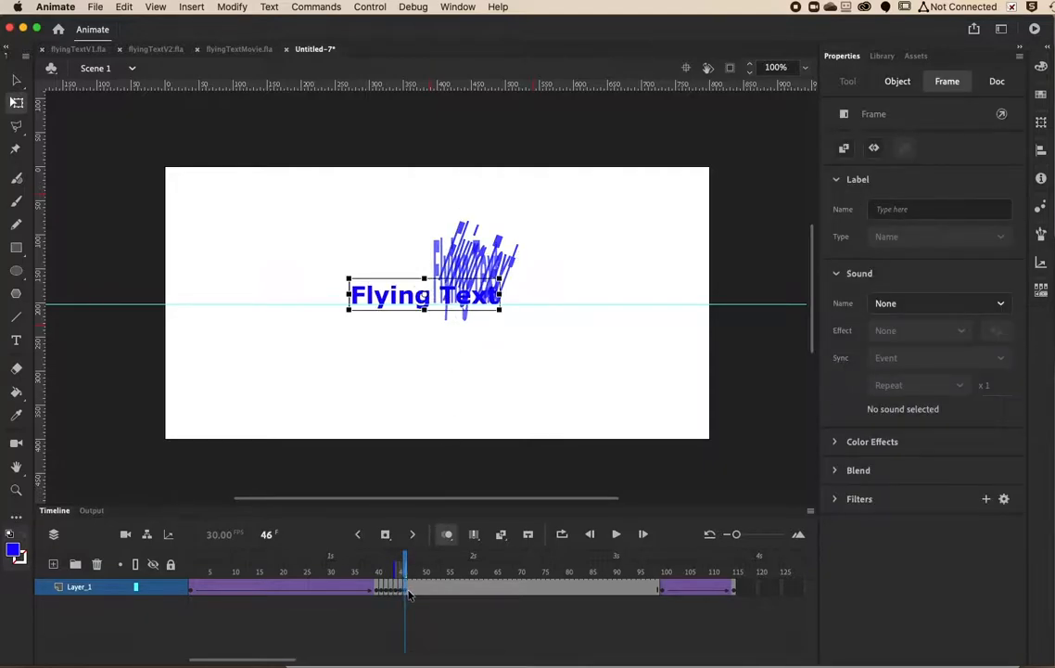
pyautogui.click(411, 591)
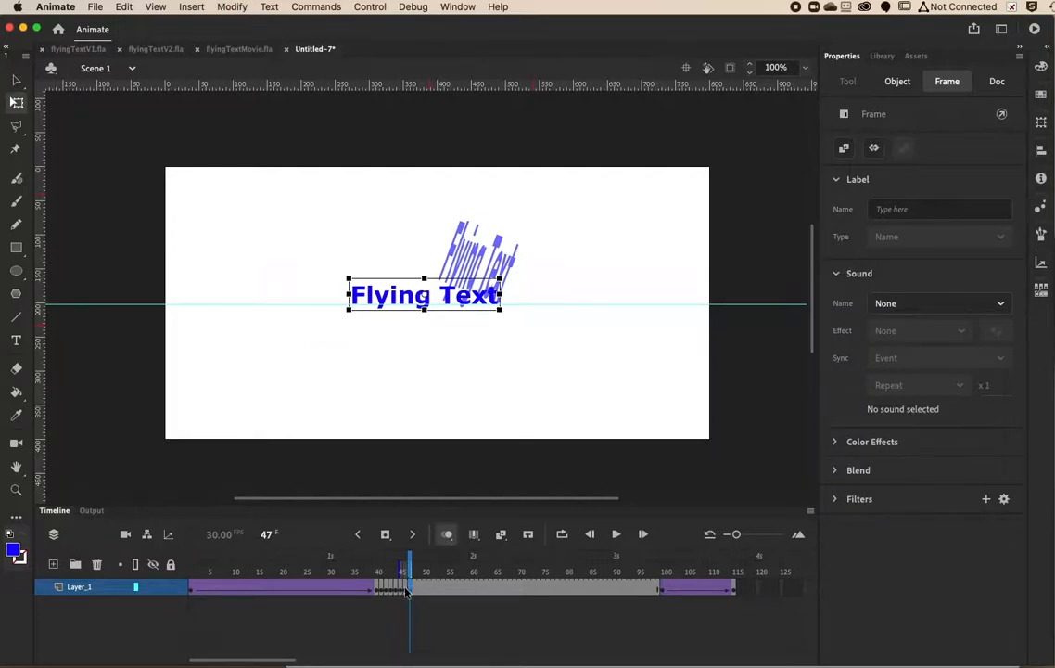
pyautogui.click(407, 591)
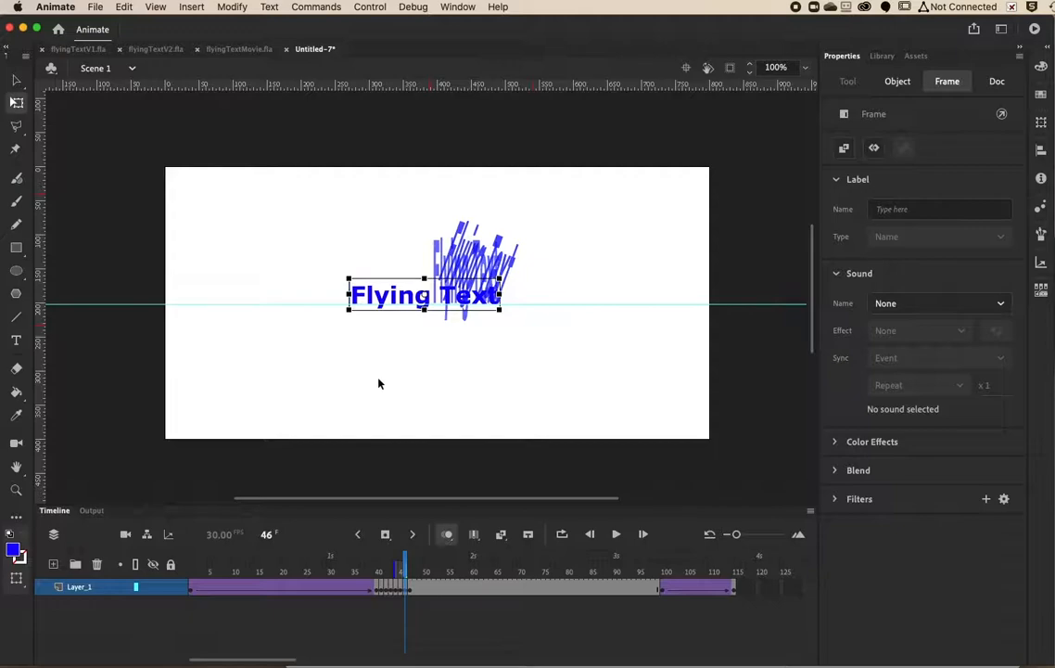
pyautogui.click(397, 297)
pyautogui.press('Delete')
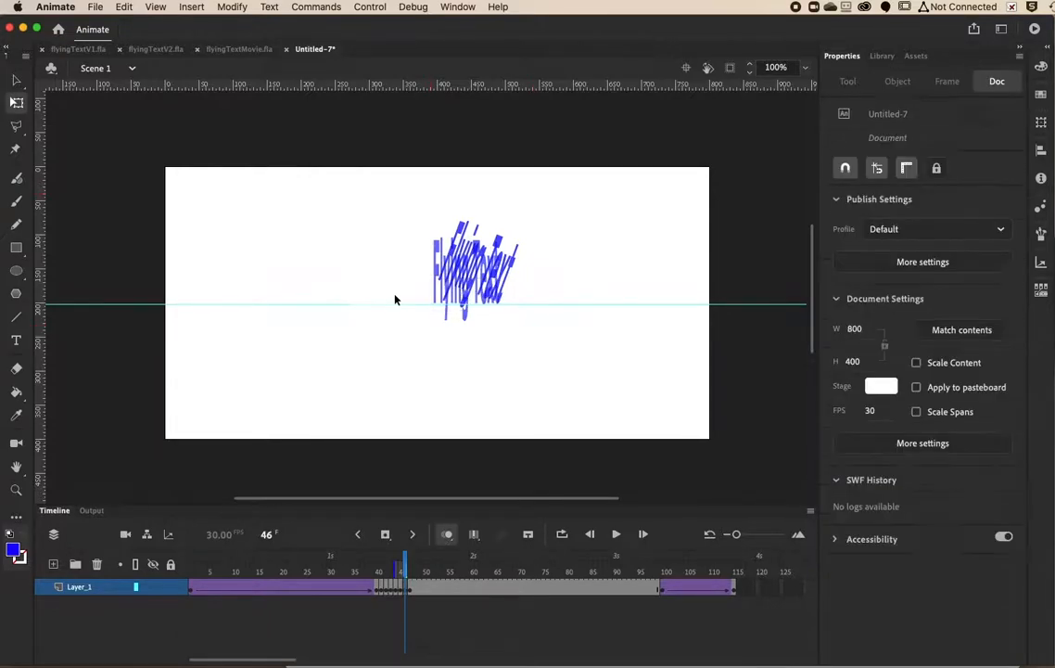
# Paste a copy of frame 45's tilted text in place at frame 46 on Layer_1.
pyautogui.click(401, 591)
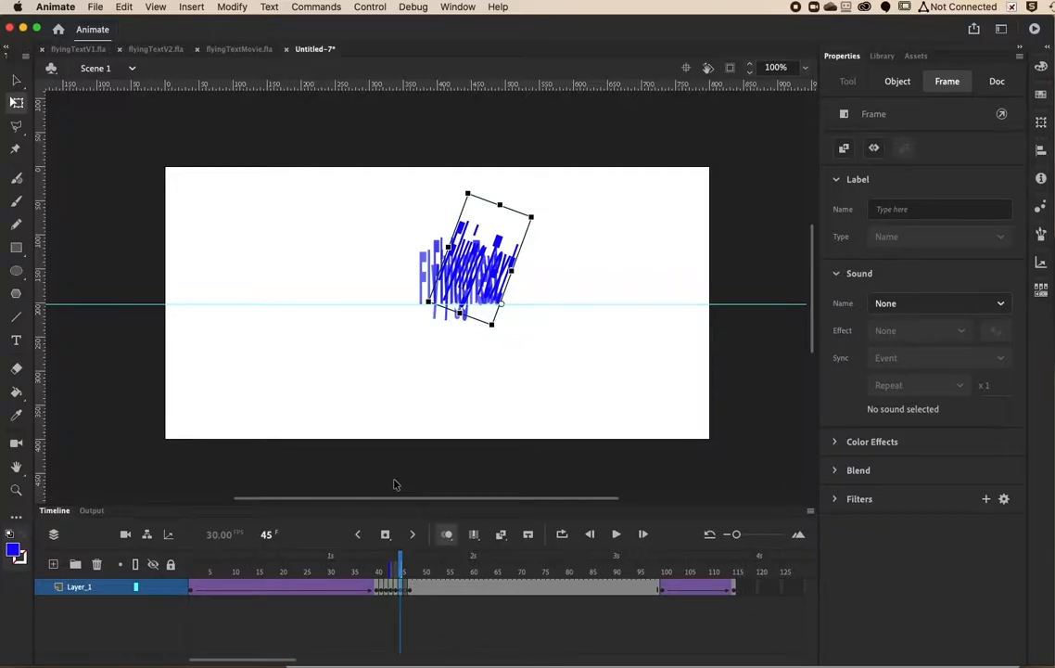
pyautogui.click(406, 592)
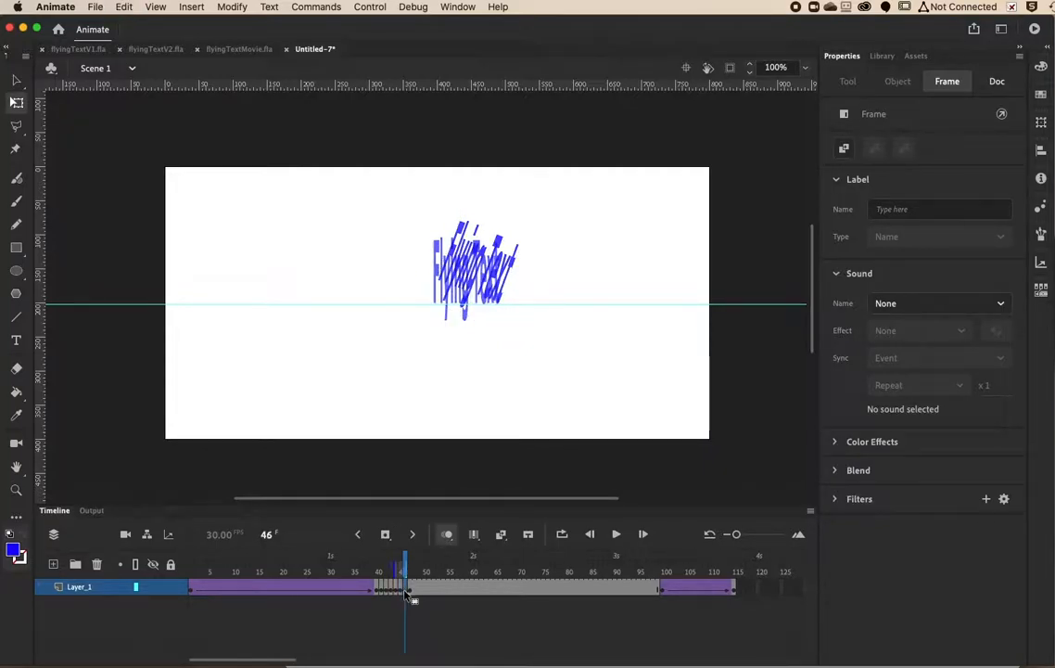
pyautogui.click(122, 8)
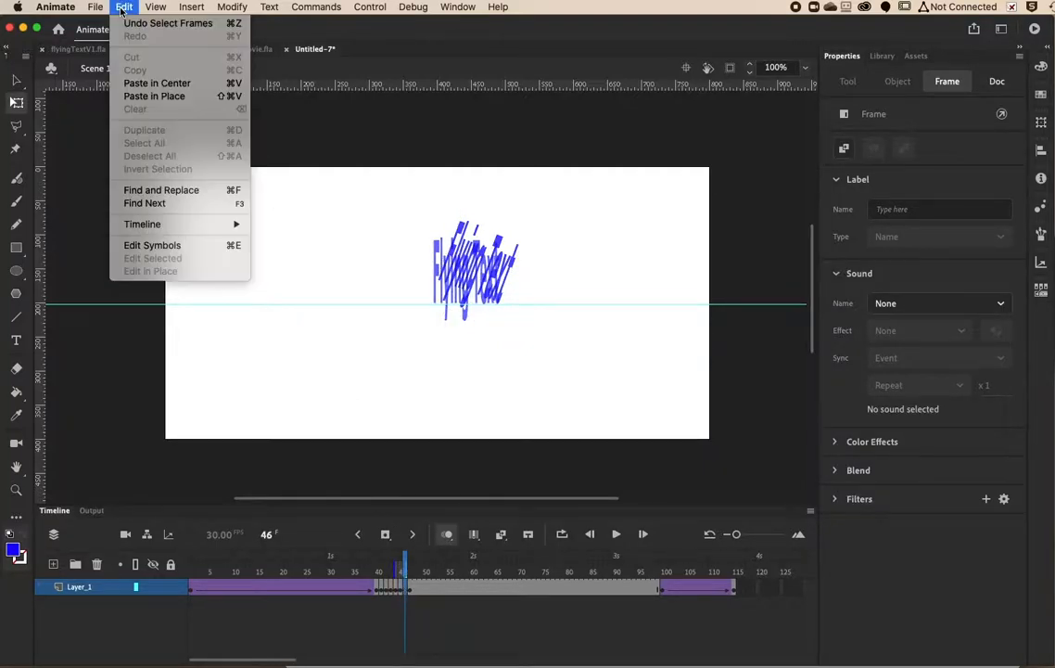
pyautogui.click(171, 97)
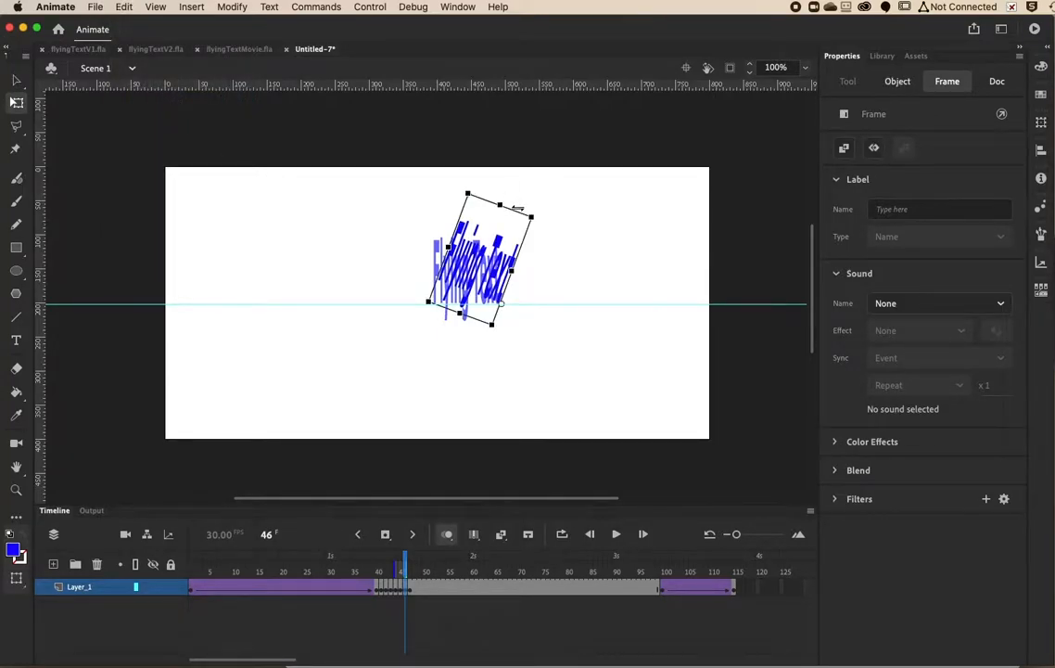
# Rotate the text at frame 46 further clockwise about its pivot on the guide, and preview the animation.
pyautogui.moveTo(542, 216); pyautogui.dragTo(558, 226)
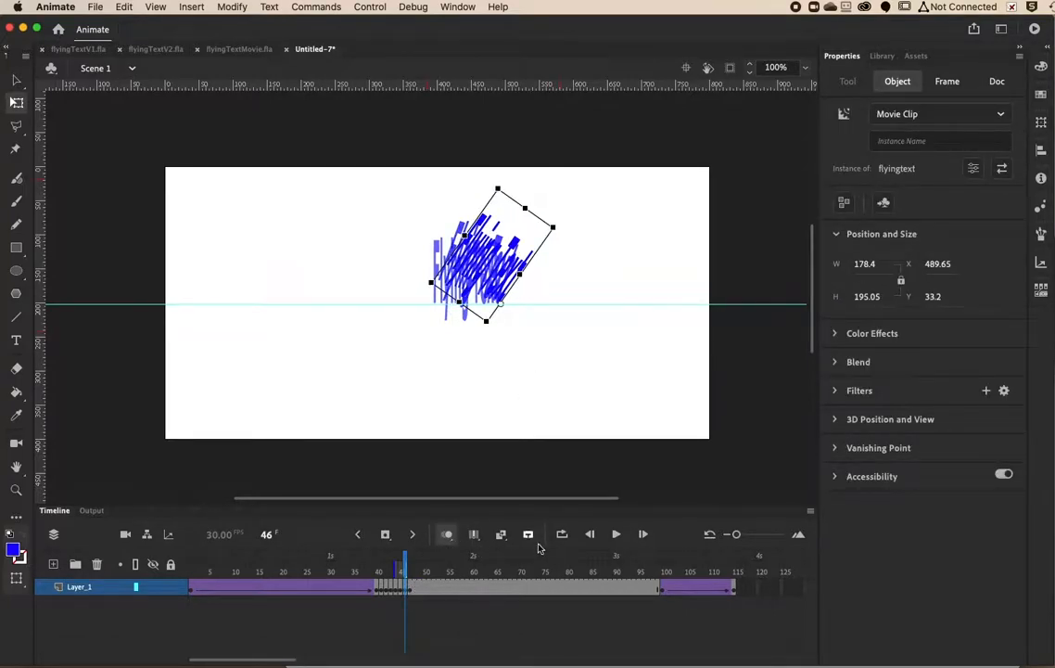
pyautogui.click(506, 417)
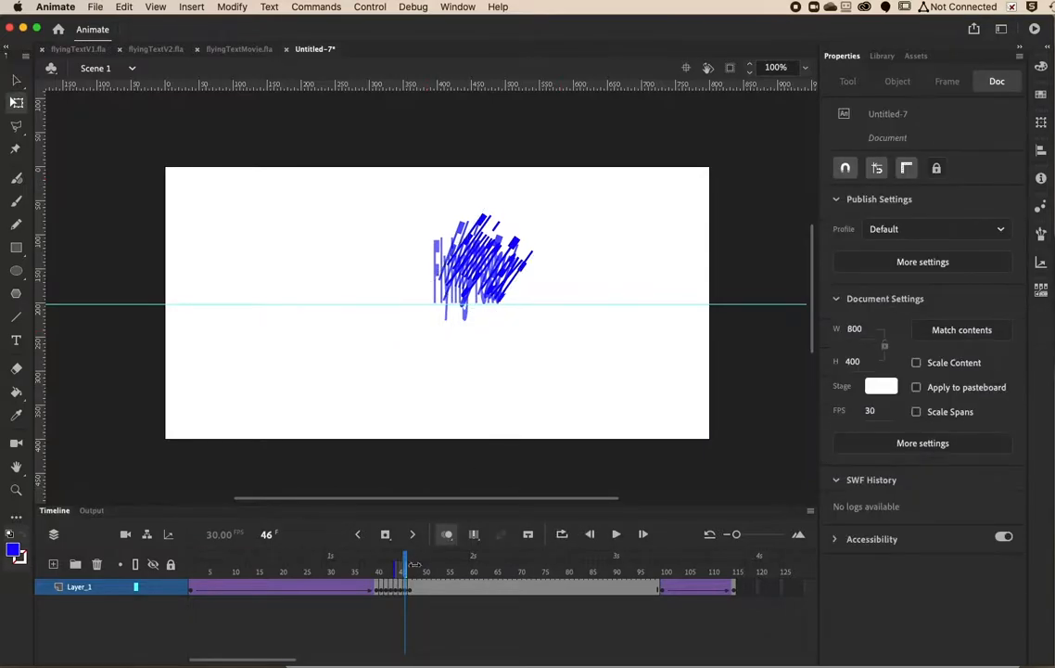
pyautogui.click(617, 535)
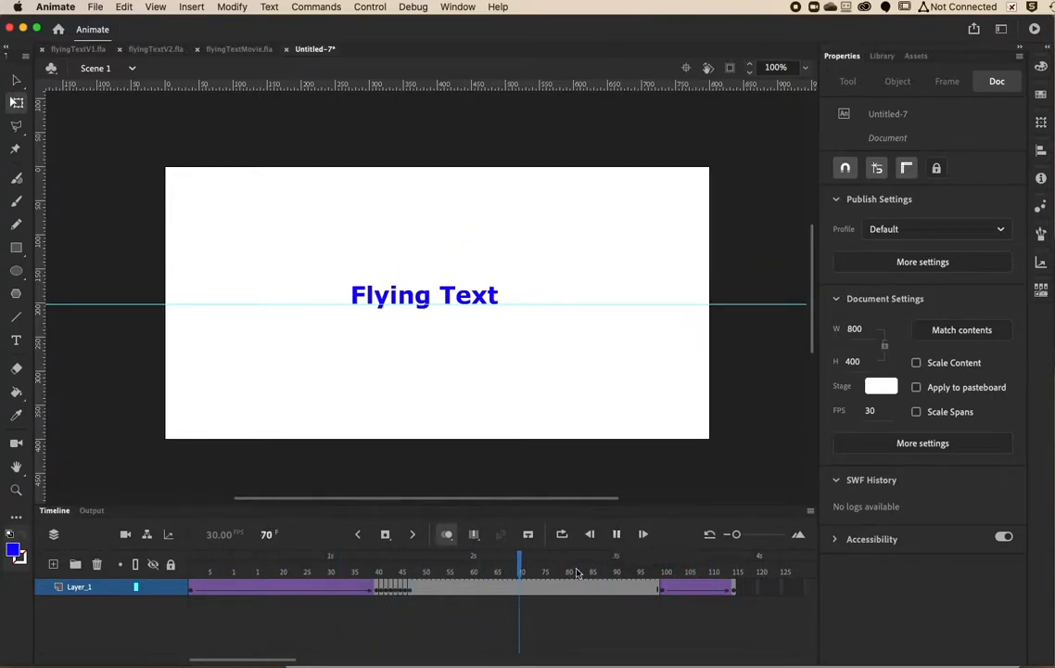
pyautogui.click(617, 534)
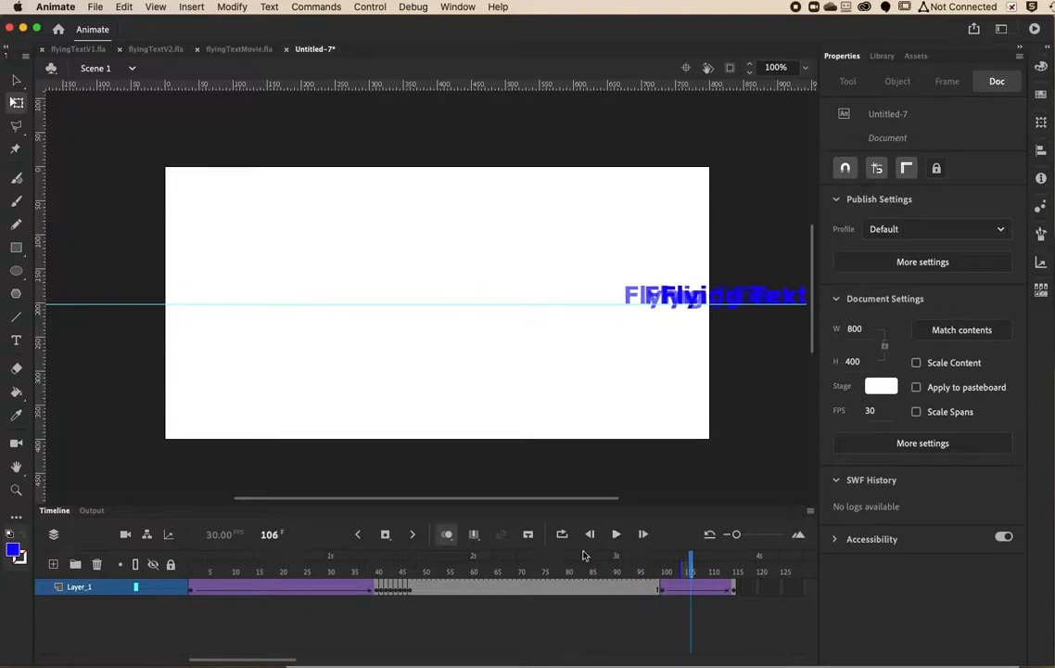
# Extend frame 45's tilted pose by one frame and the following steeper tilt by four frames on Layer_1.
pyautogui.click(405, 591)
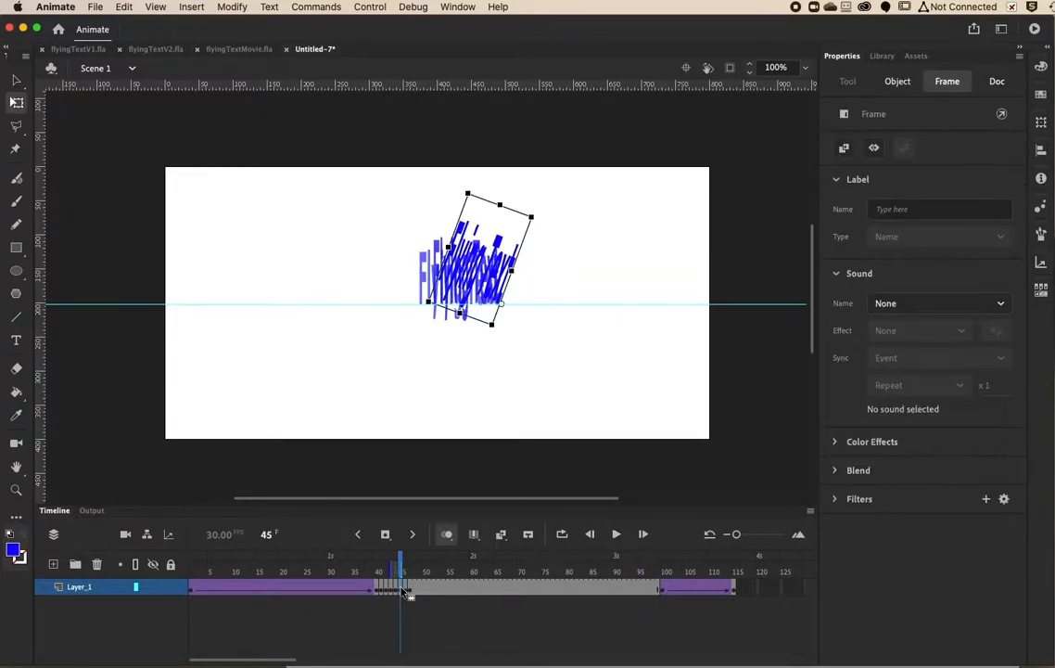
pyautogui.press('F5')
pyautogui.click(410, 591)
pyautogui.press('F5')
pyautogui.press('F5')
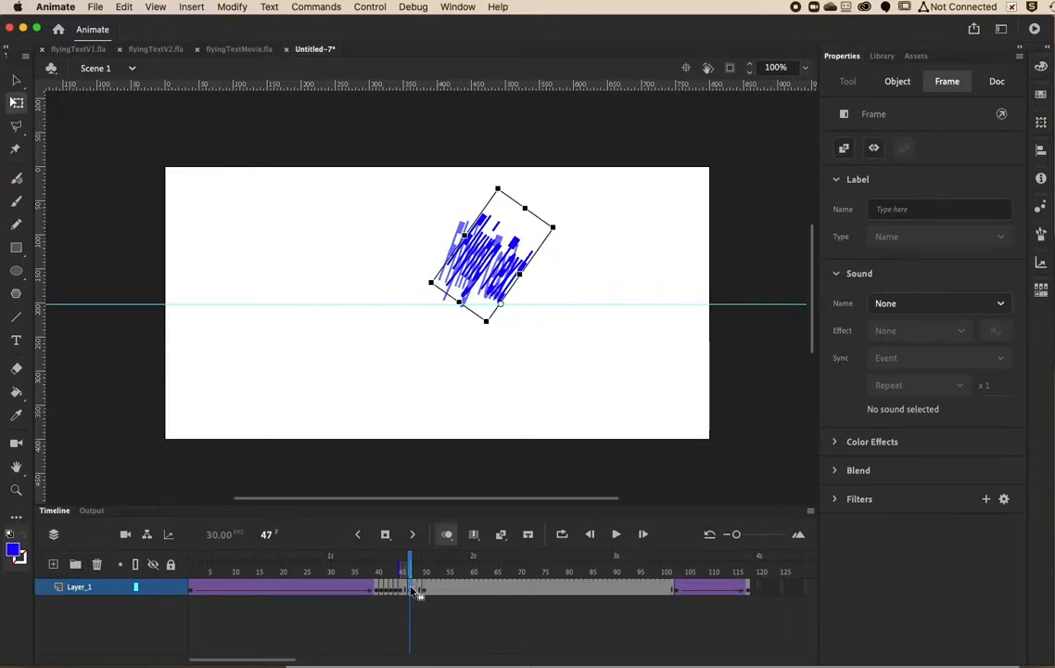
pyautogui.press('F5')
pyautogui.press('F5')
# Play the animation, insert two more frames into the steeper tilt's hold at frame 49, and replay from the start.
pyautogui.moveTo(411, 562); pyautogui.dragTo(188, 565)
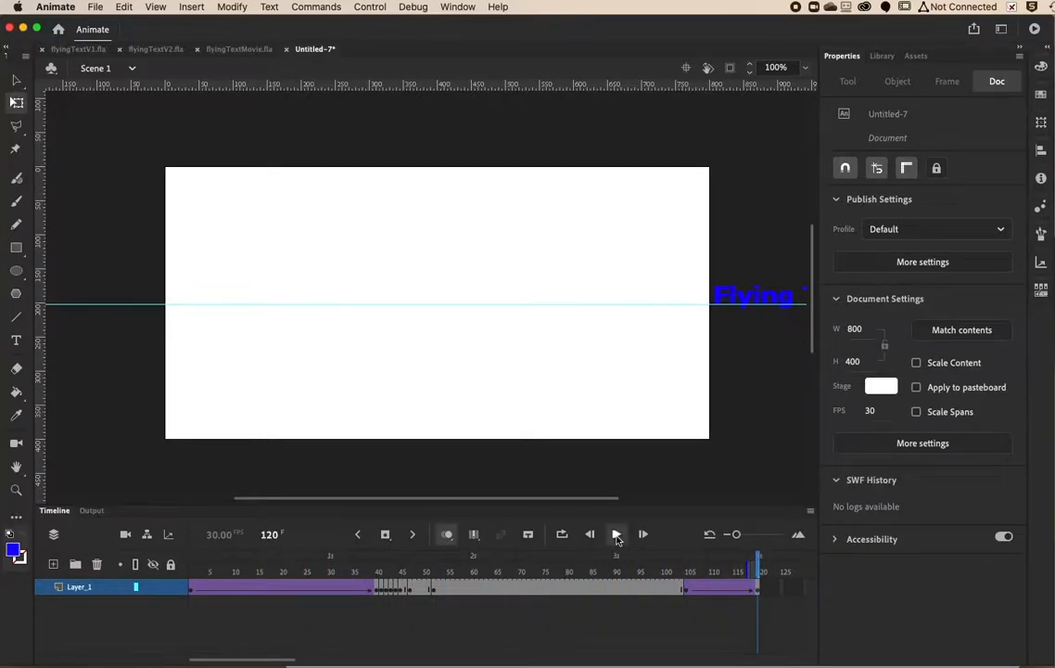
pyautogui.click(616, 535)
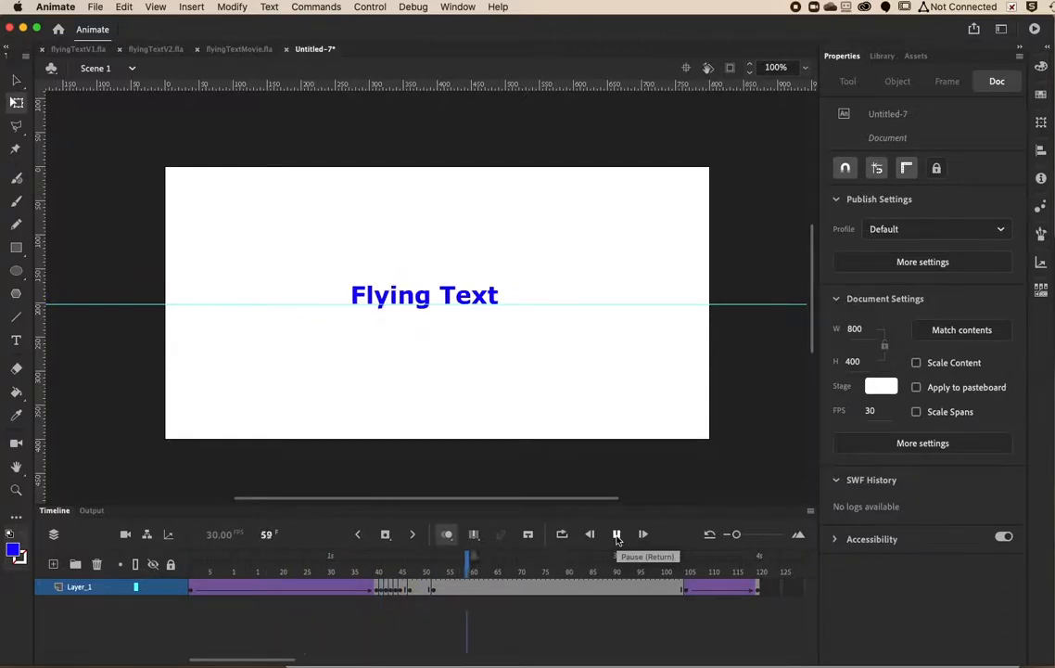
pyautogui.click(420, 590)
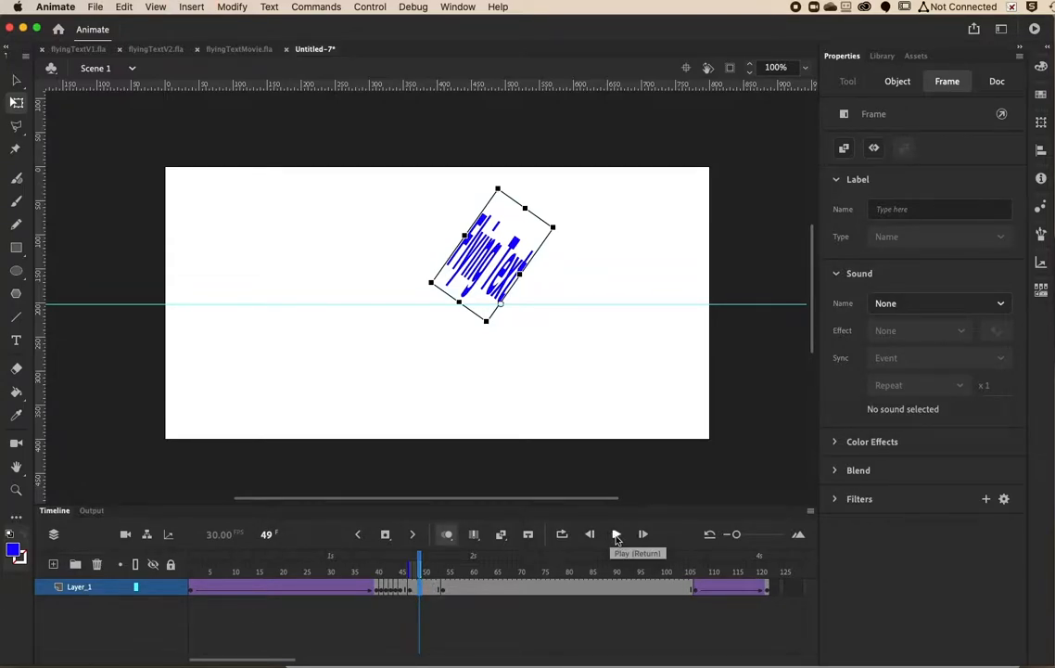
pyautogui.moveTo(421, 562); pyautogui.dragTo(190, 562)
pyautogui.click(617, 535)
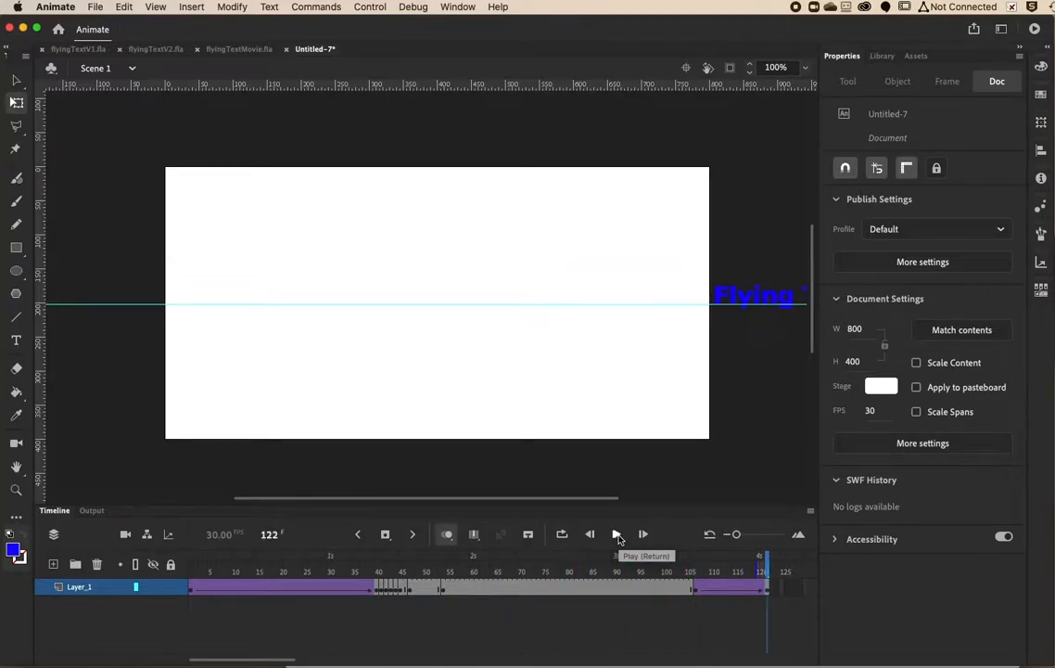
# Select frame 106 on Layer_1, just before the text's exit tween.
pyautogui.click(692, 591)
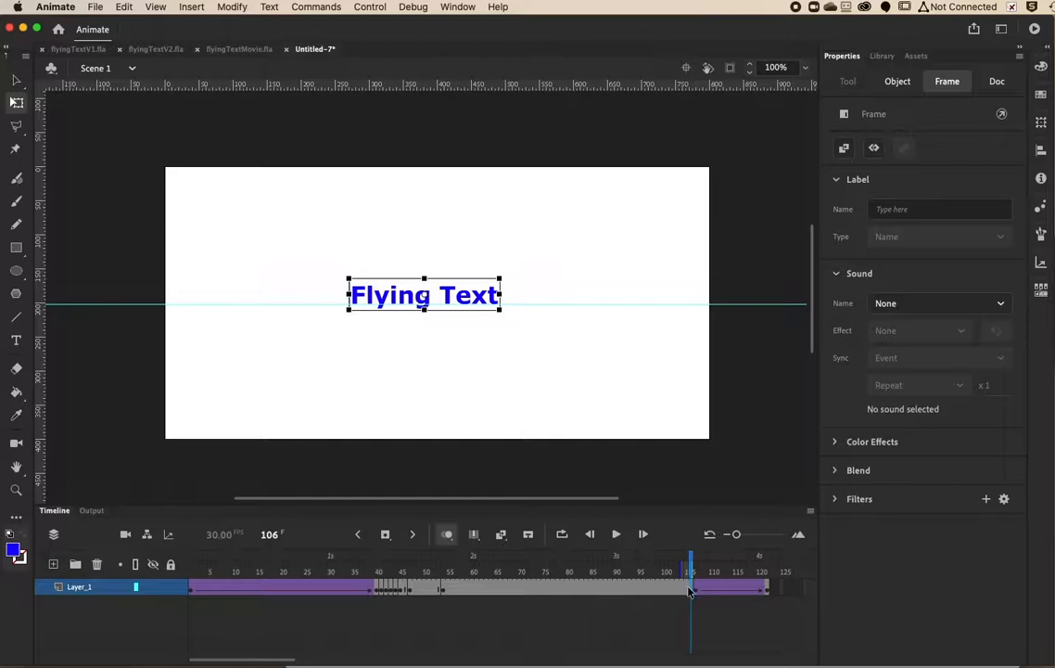
pyautogui.click(692, 592)
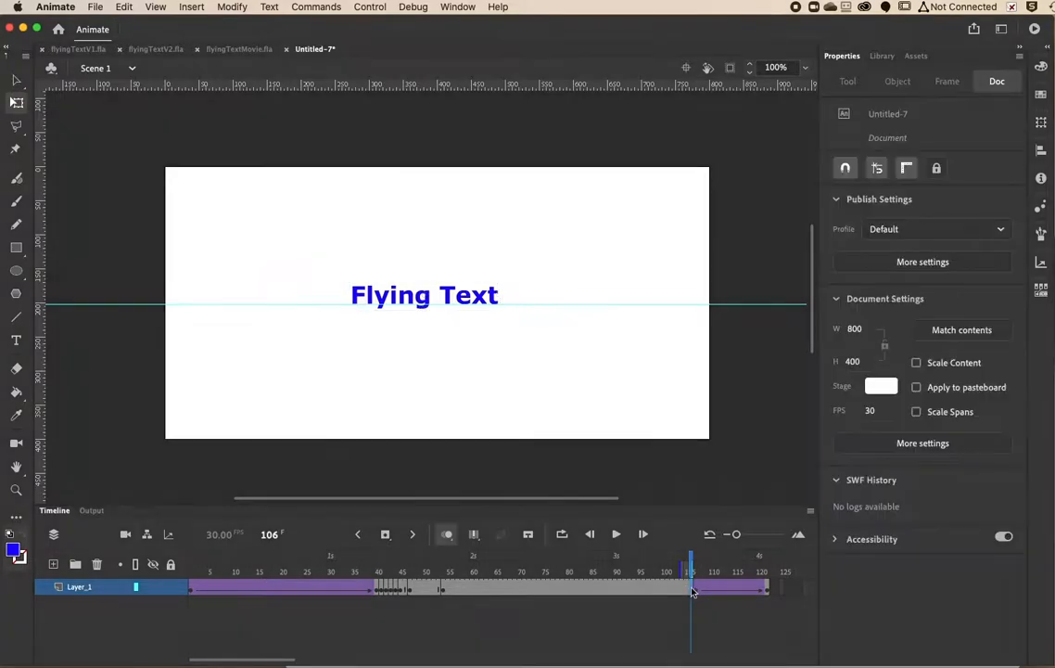